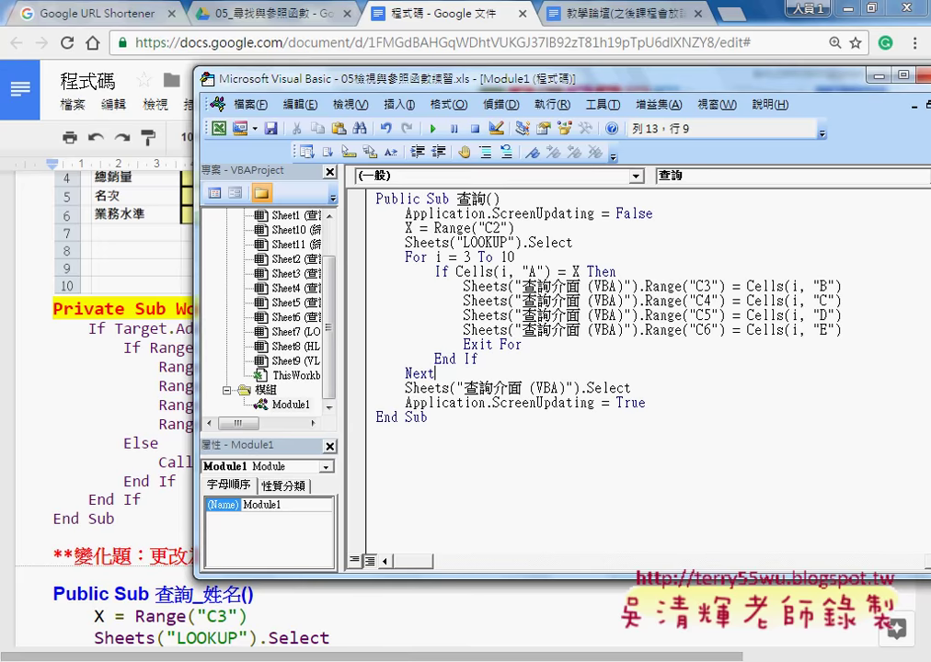
Switch to the Excel workbook and open the Visual Basic Editor on Module1's 查詢 macro
{"action": "left_click", "coordinate": [311, 552]}
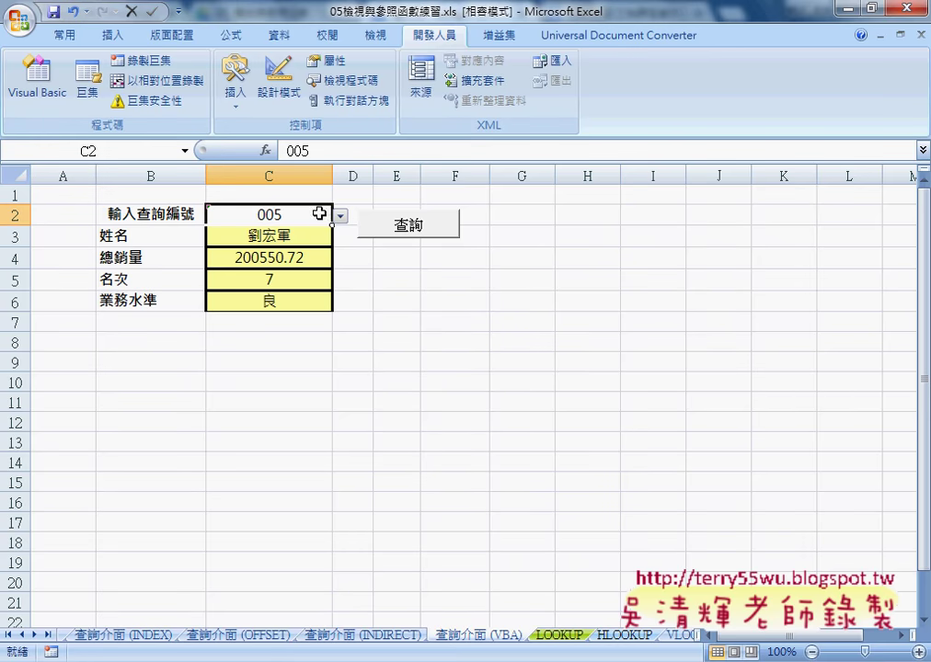
{"action": "left_click", "coordinate": [53, 94]}
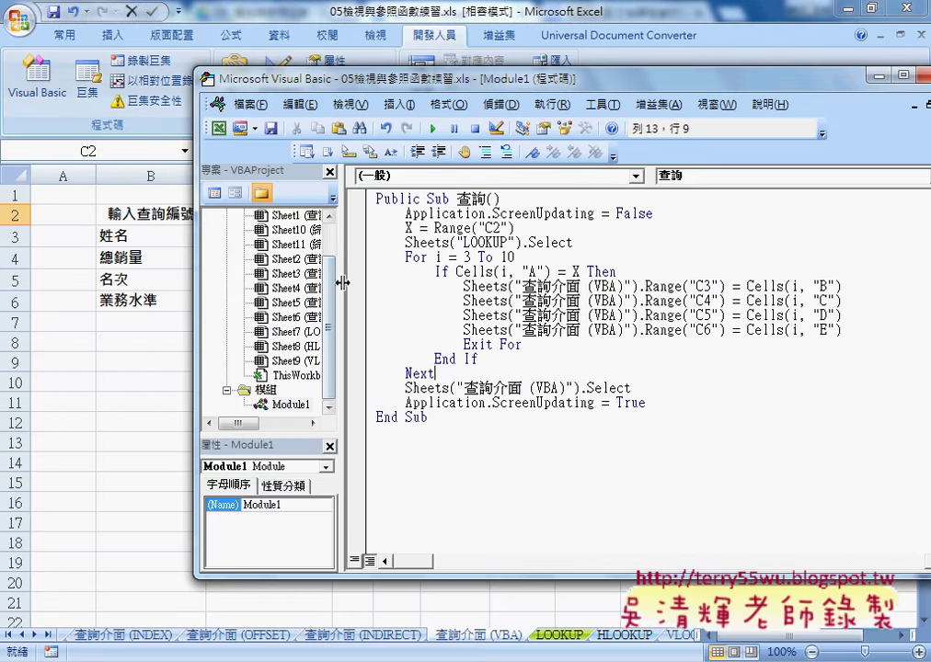
Widen the Project pane and select Sheet6 (查詢介面 (VBA)) in the 05檢視與參照函數練習.xls project
{"action": "left_click_drag", "start_coordinate": [339, 275], "coordinate": [451, 318]}
{"action": "scroll", "coordinate": [360, 215], "scroll_direction": "up", "scroll_amount": 1}
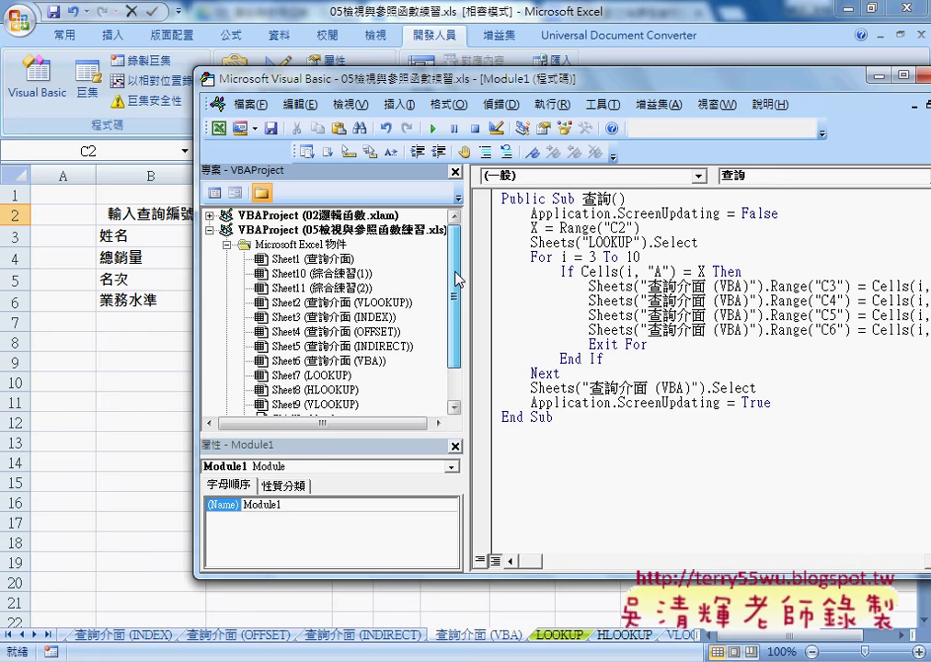
{"action": "left_click", "coordinate": [361, 232]}
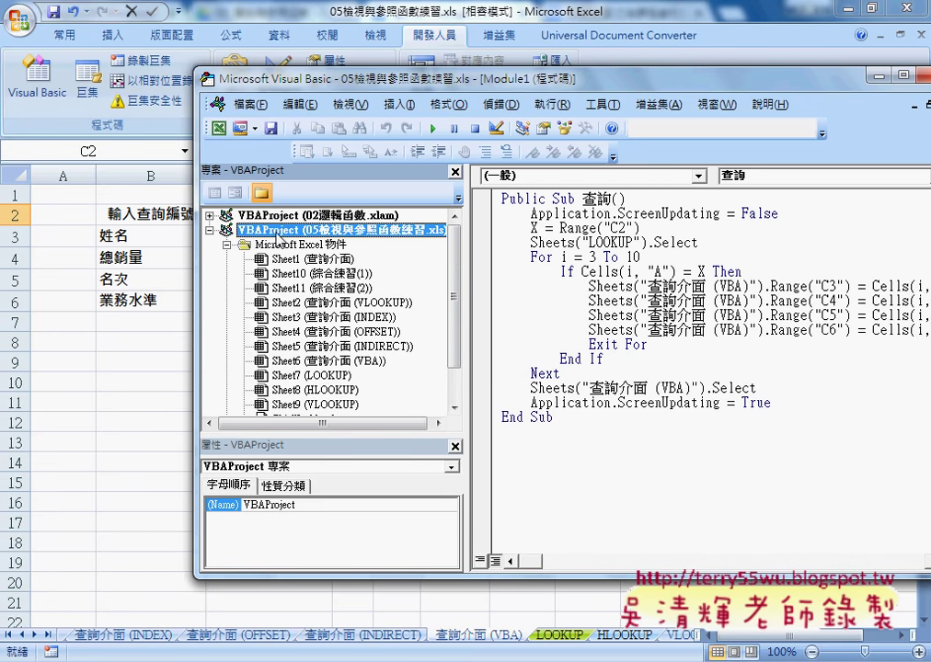
{"action": "left_click", "coordinate": [313, 245]}
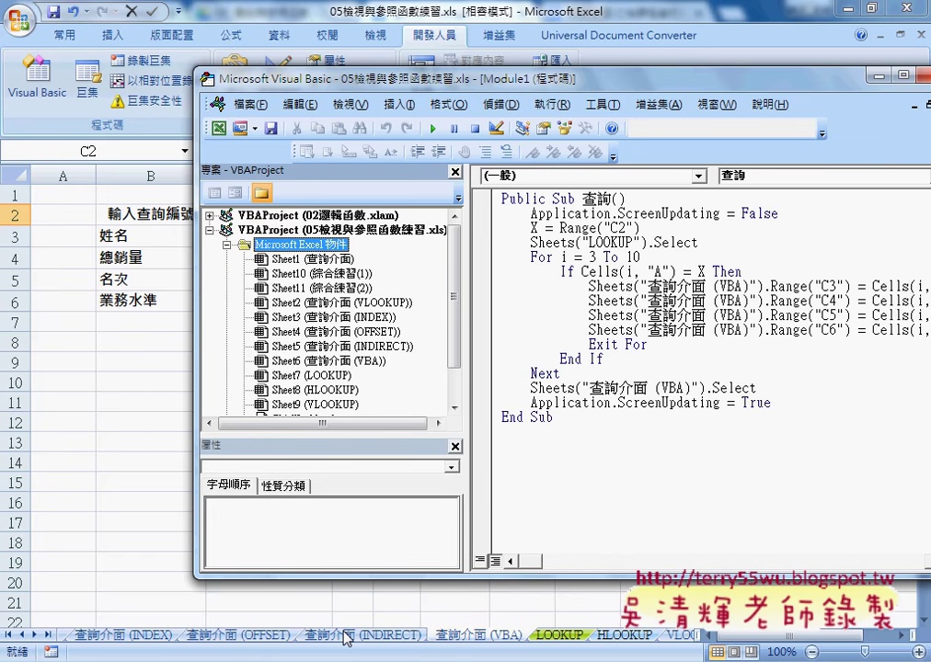
{"action": "left_click", "coordinate": [367, 364]}
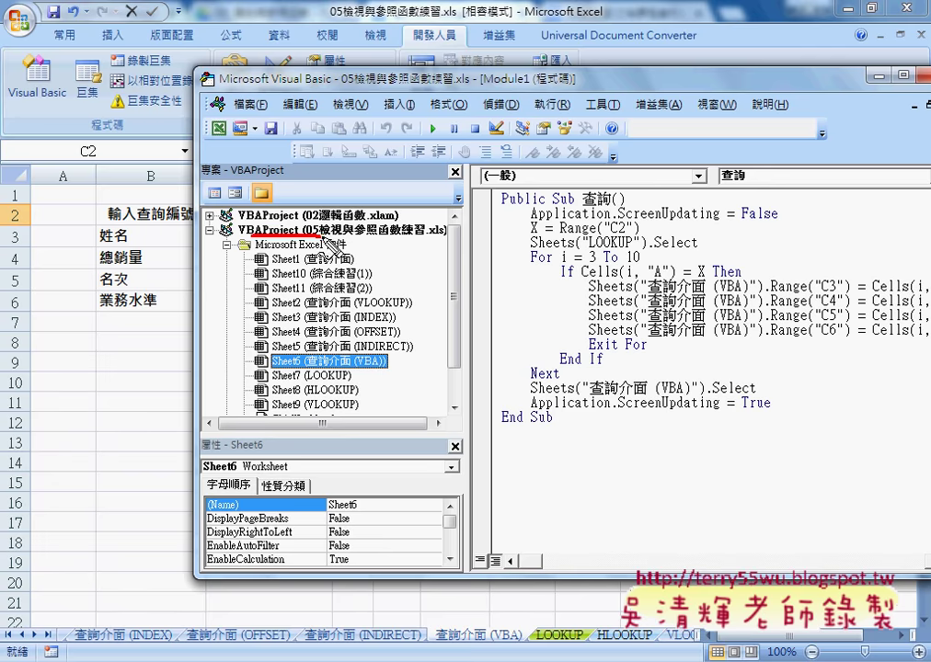
{"action": "left_click_drag", "start_coordinate": [239, 237], "coordinate": [341, 236]}
{"action": "left_click_drag", "start_coordinate": [386, 353], "coordinate": [342, 372]}
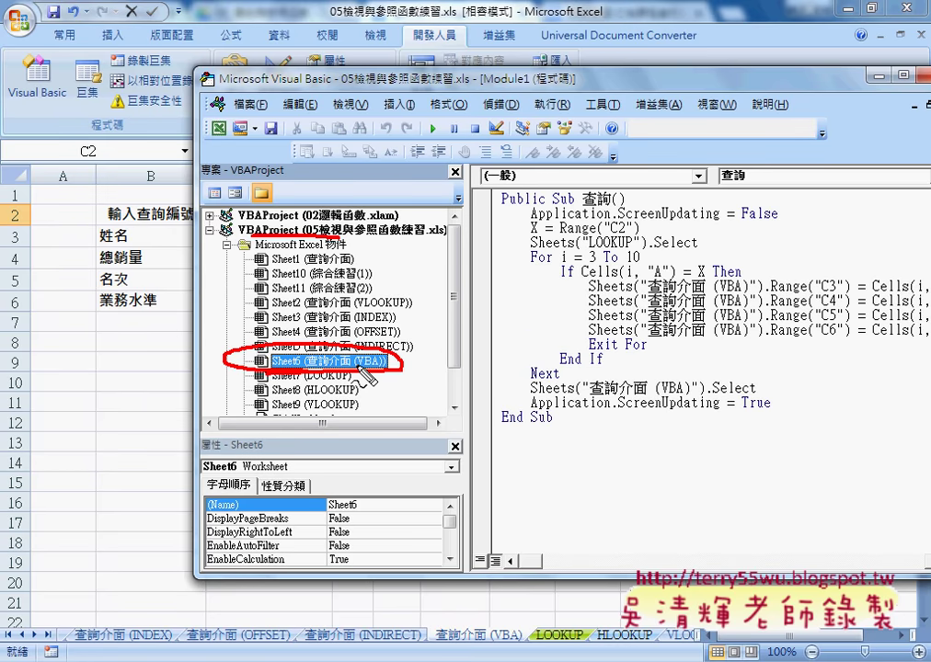
{"action": "key", "text": "Escape"}
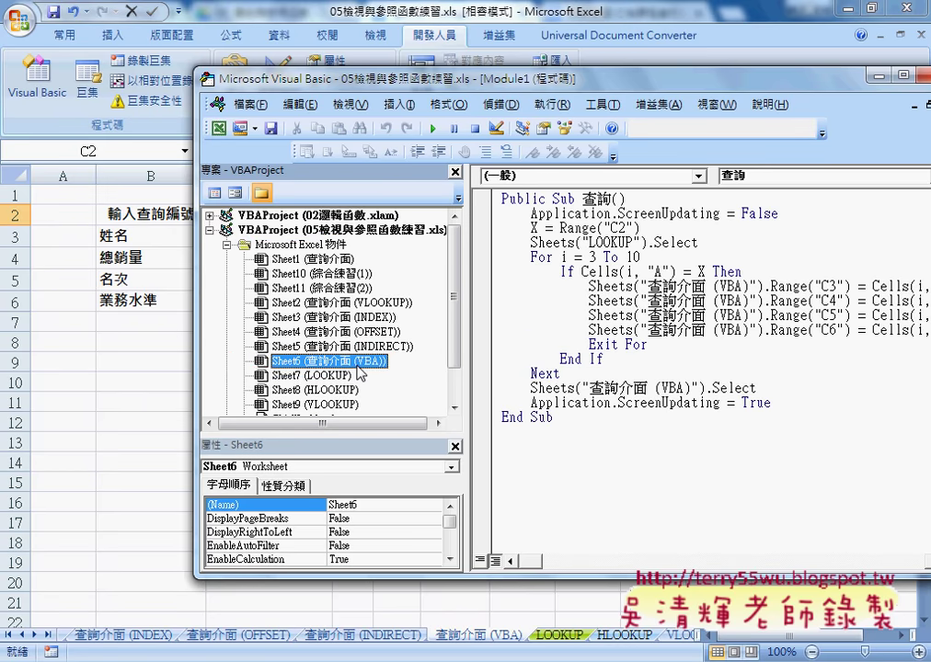
Open Sheet6's code module and add a Worksheet_Change event procedure from the Worksheet dropdowns
{"action": "double_click", "coordinate": [359, 367]}
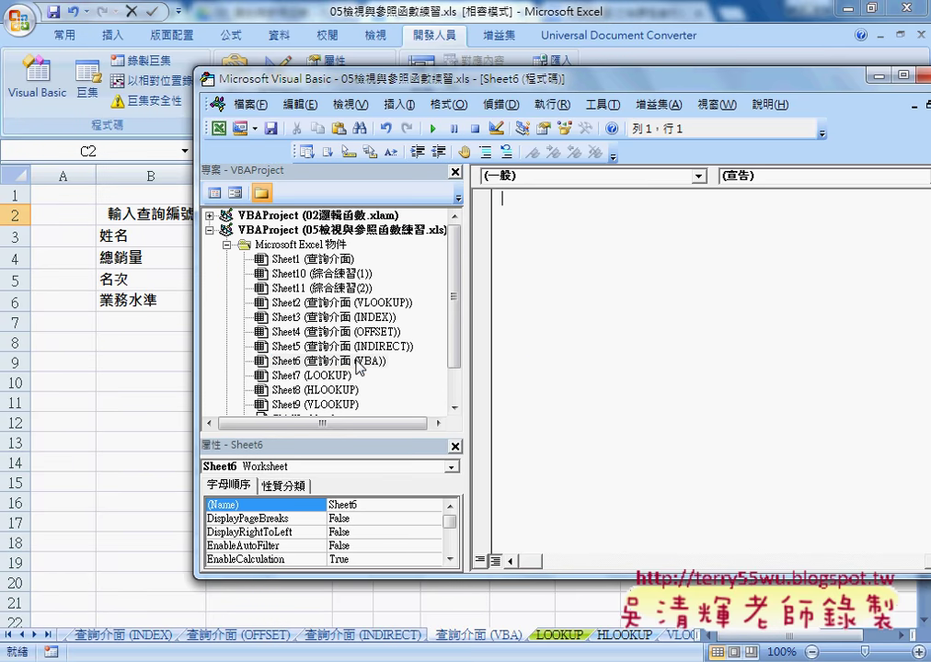
{"action": "left_click", "coordinate": [546, 177]}
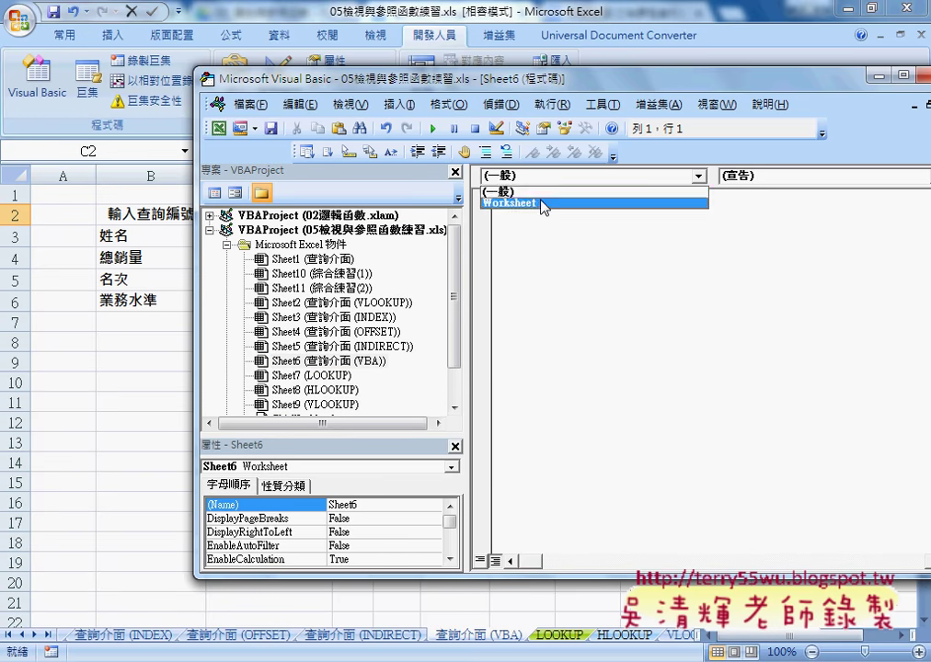
{"action": "left_click", "coordinate": [543, 204]}
{"action": "left_click", "coordinate": [763, 176]}
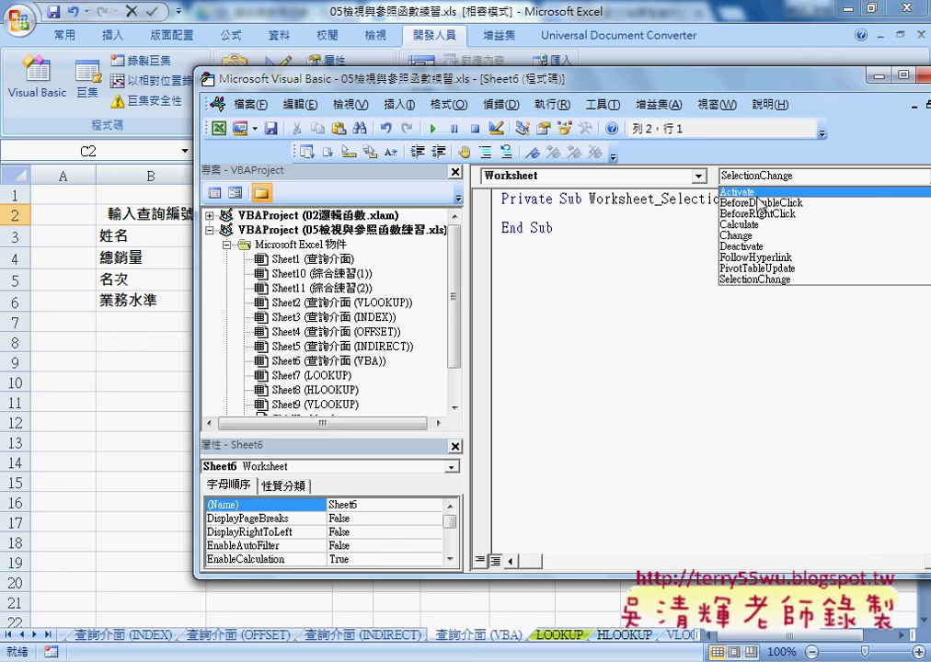
{"action": "left_click", "coordinate": [735, 235]}
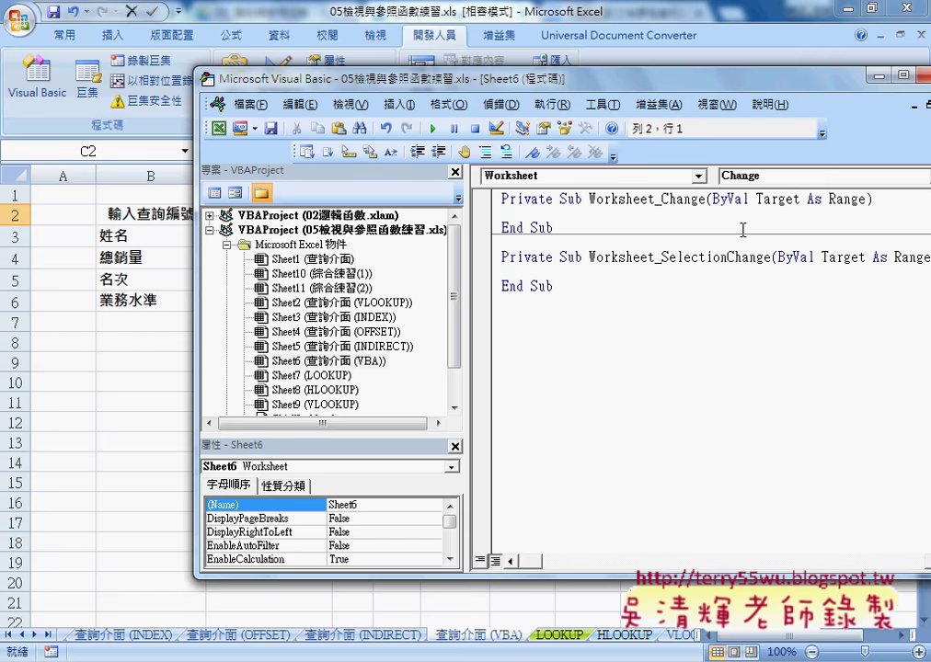
Delete the auto-generated Worksheet_SelectionChange procedure, leaving only Worksheet_Change
{"action": "left_click", "coordinate": [662, 259]}
{"action": "left_click_drag", "start_coordinate": [662, 258], "coordinate": [764, 258]}
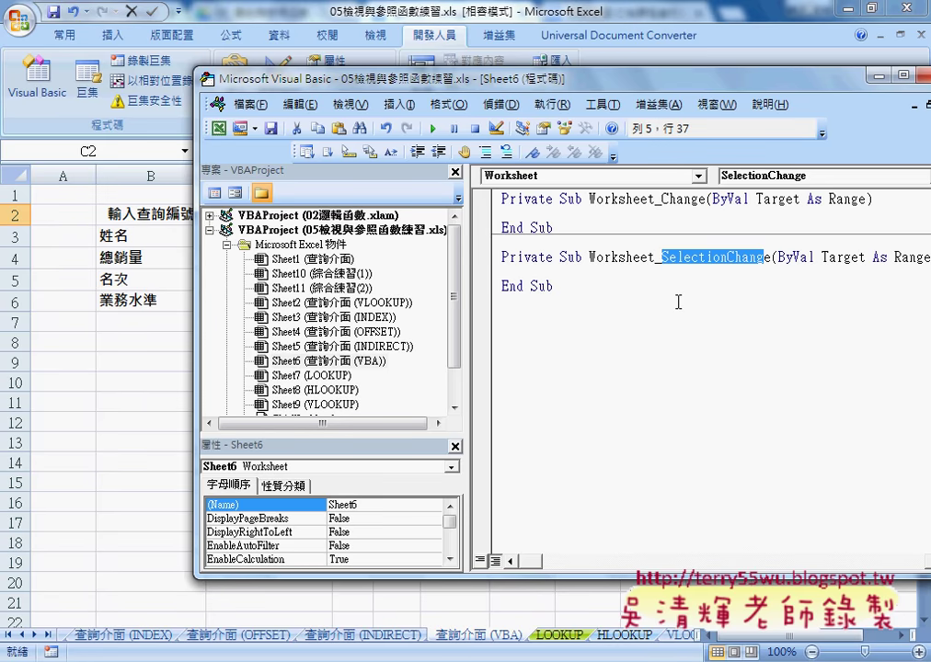
{"action": "left_click", "coordinate": [778, 176]}
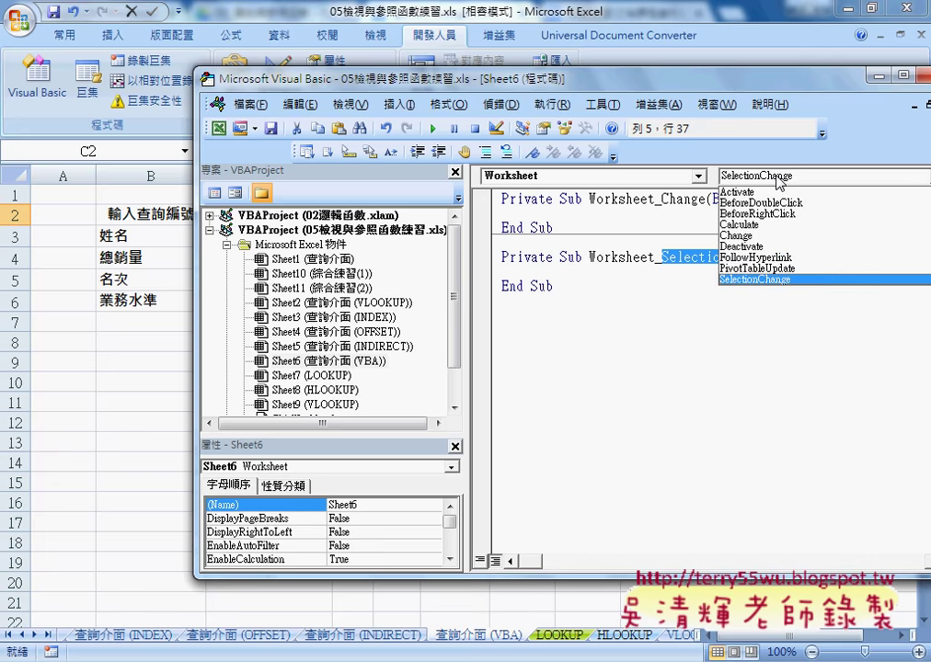
{"action": "left_click", "coordinate": [735, 236]}
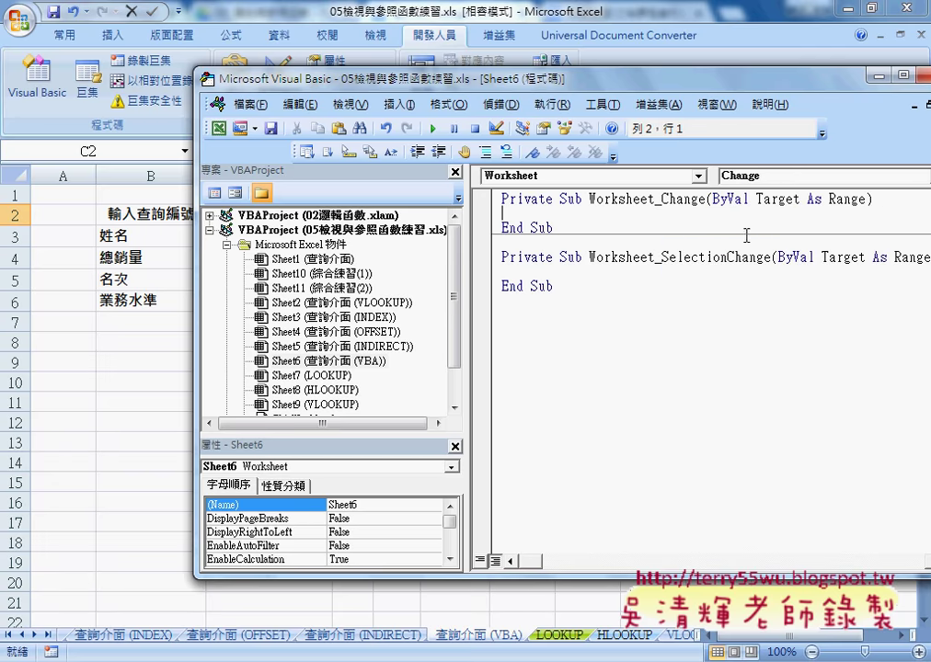
{"action": "left_click_drag", "start_coordinate": [631, 301], "coordinate": [502, 257]}
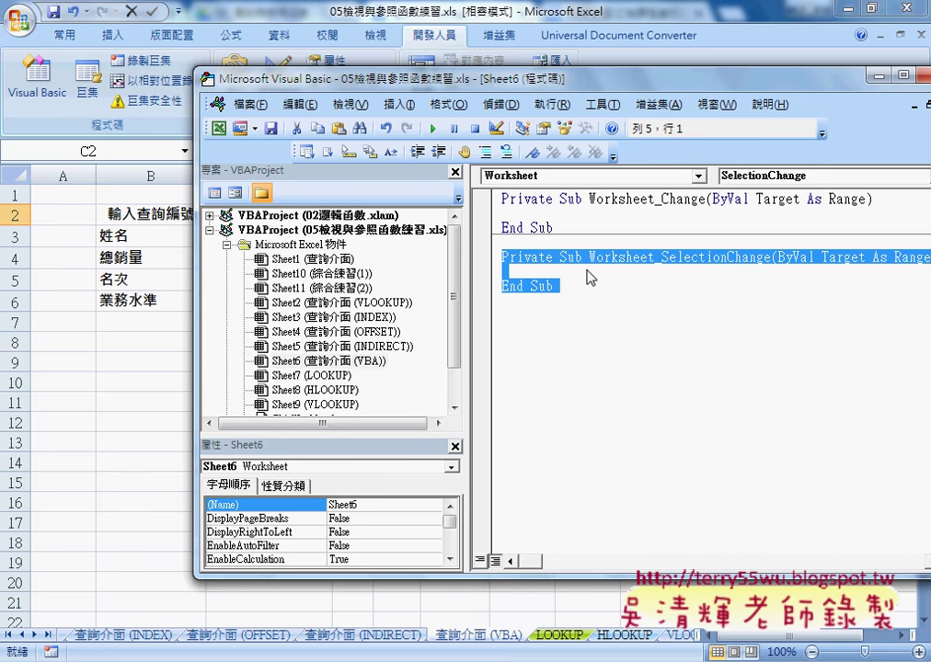
{"action": "key", "text": "Delete"}
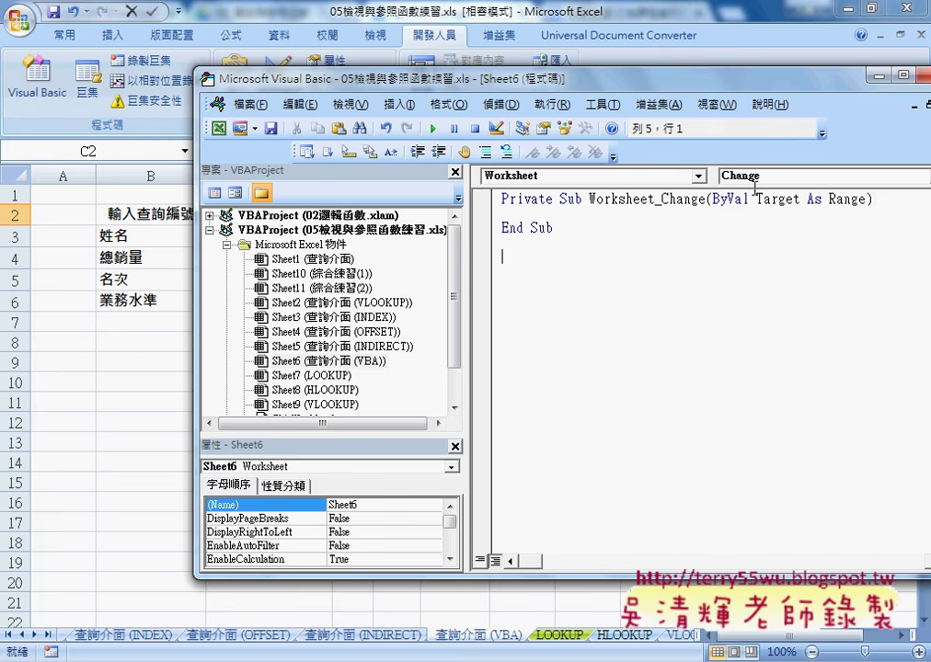
{"action": "left_click_drag", "start_coordinate": [704, 89], "coordinate": [598, 96]}
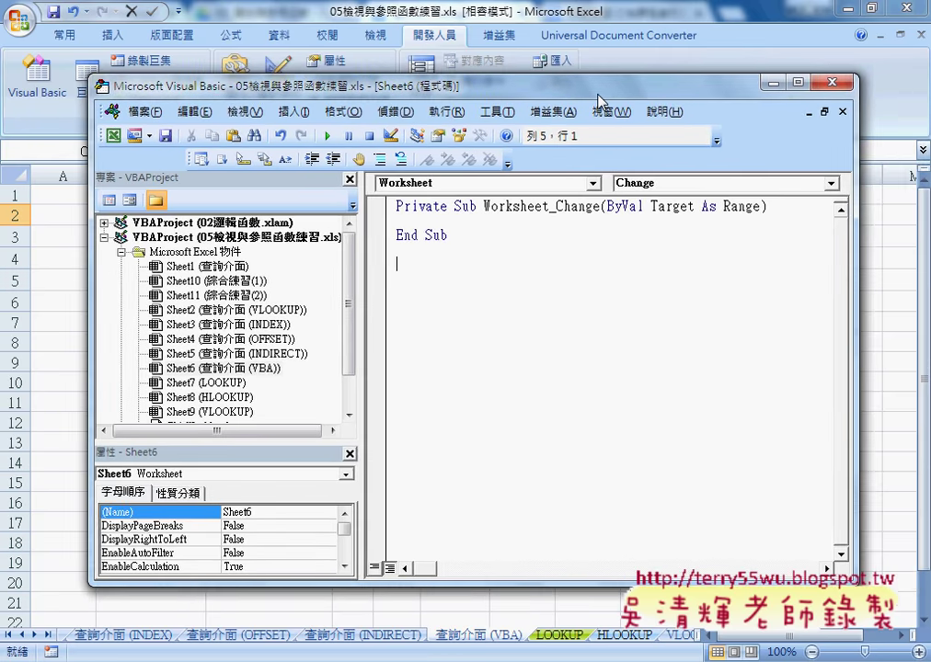
{"action": "left_click_drag", "start_coordinate": [605, 207], "coordinate": [693, 208]}
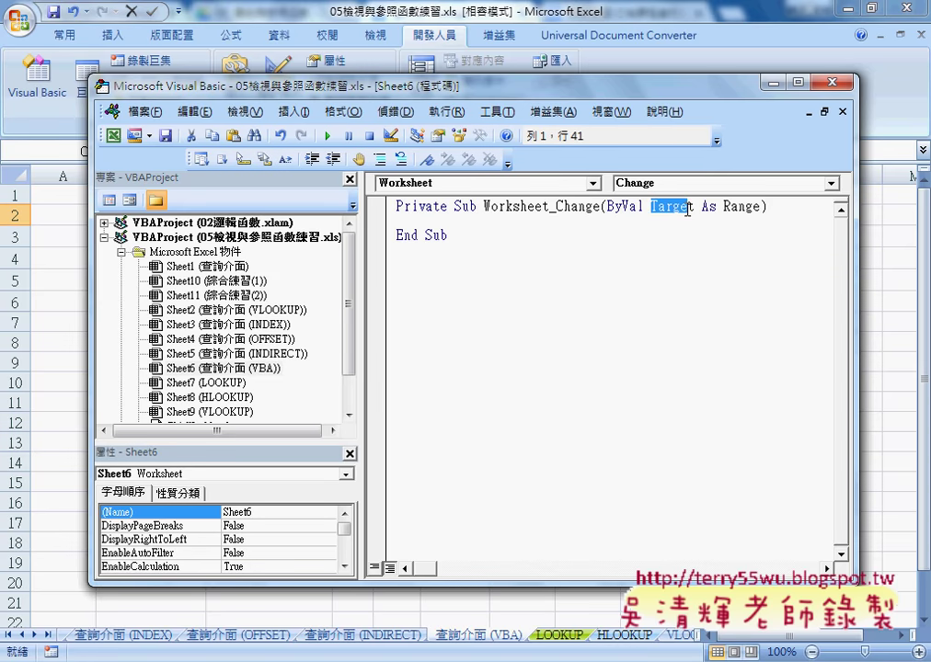
{"action": "left_click_drag", "start_coordinate": [760, 206], "coordinate": [724, 206]}
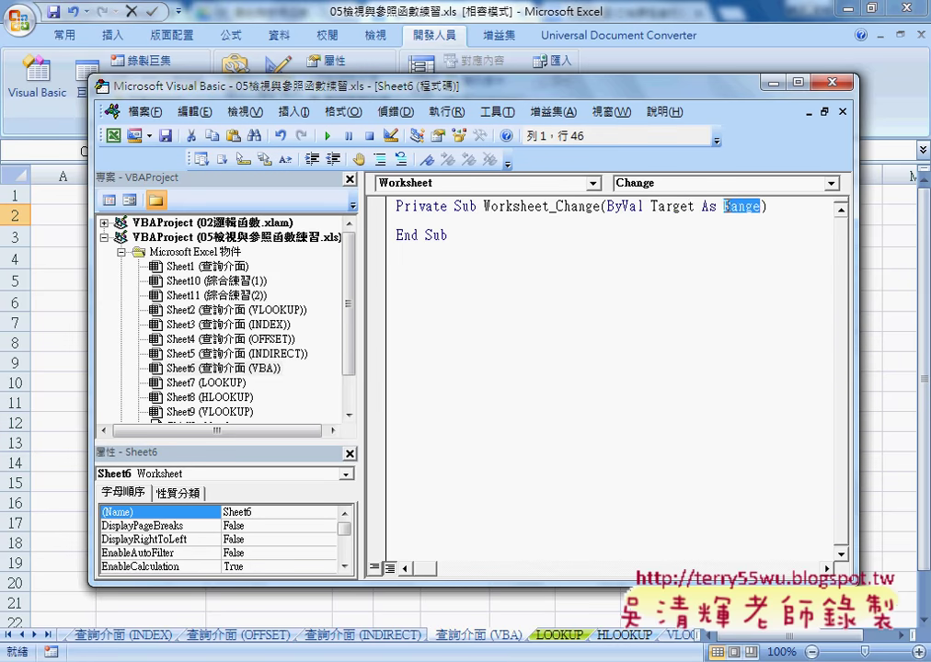
{"action": "left_click_drag", "start_coordinate": [651, 206], "coordinate": [695, 207]}
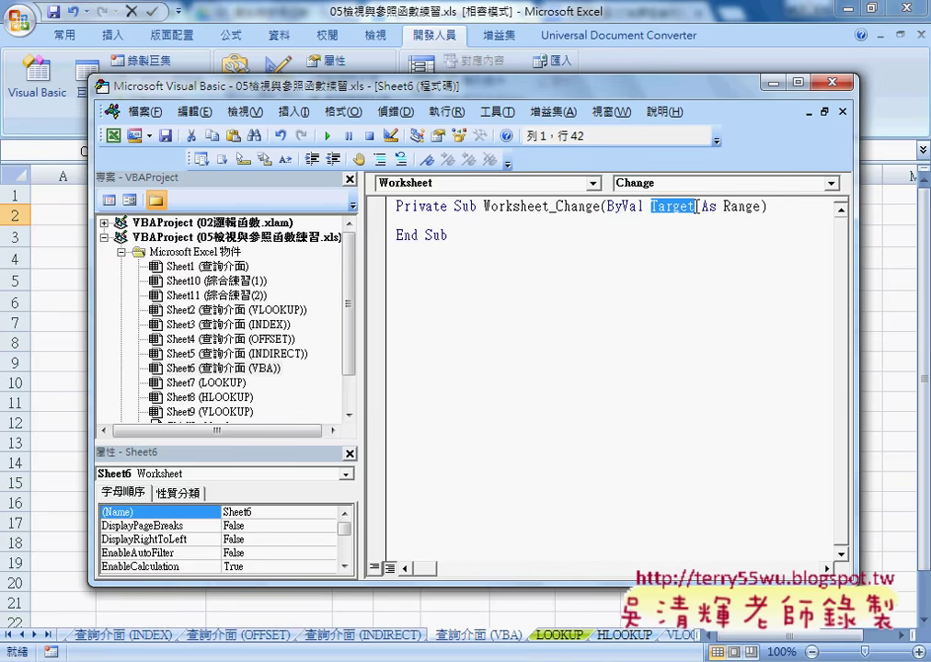
{"action": "left_click_drag", "start_coordinate": [517, 85], "coordinate": [759, 125]}
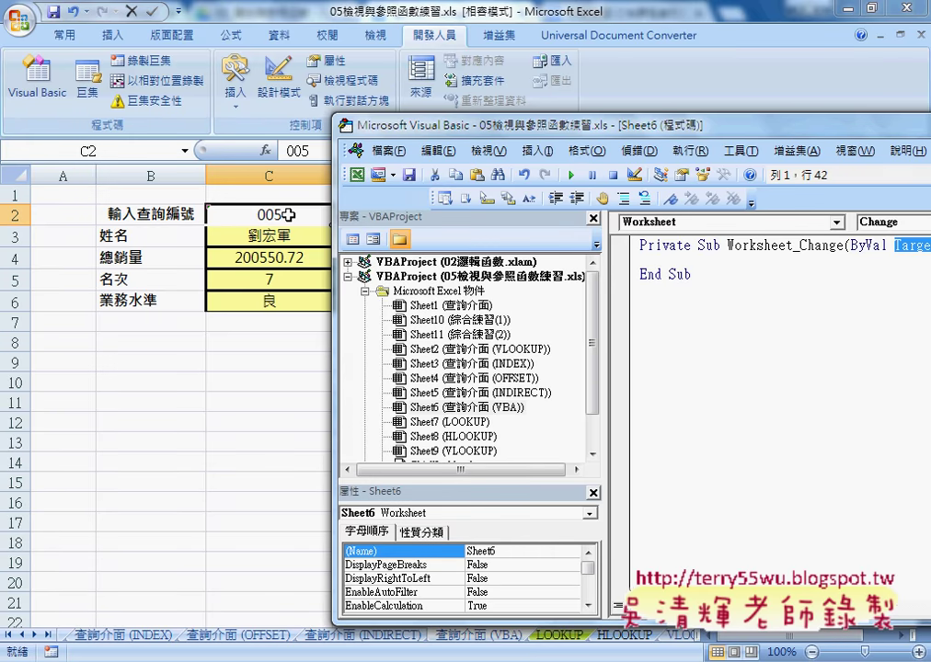
{"action": "left_click_drag", "start_coordinate": [527, 132], "coordinate": [255, 106]}
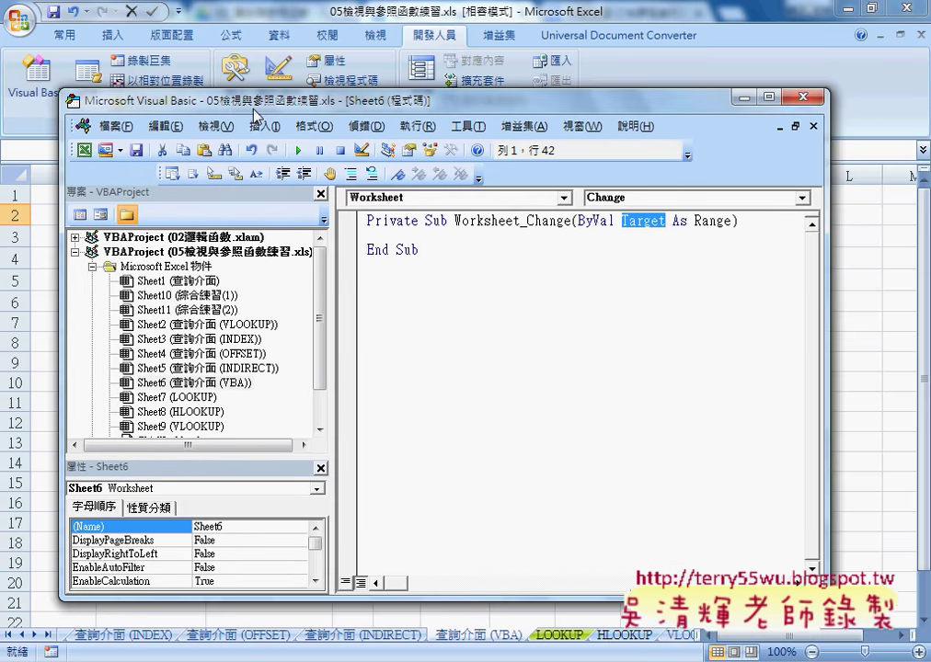
{"action": "left_click", "coordinate": [422, 237]}
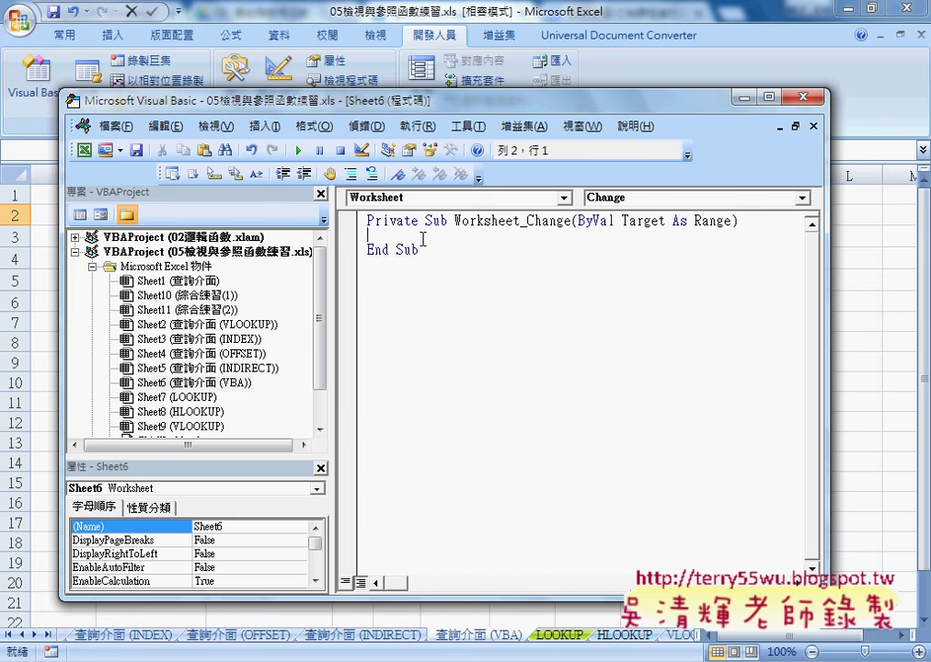
Write the indented condition If Target.Address = "$C$2" in Worksheet_Change
{"action": "key", "text": "Tab"}
{"action": "type", "text": "i"}
{"action": "type", "text": "f"}
{"action": "type", "text": " ta"}
{"action": "type", "text": "r"}
{"action": "type", "text": "get."}
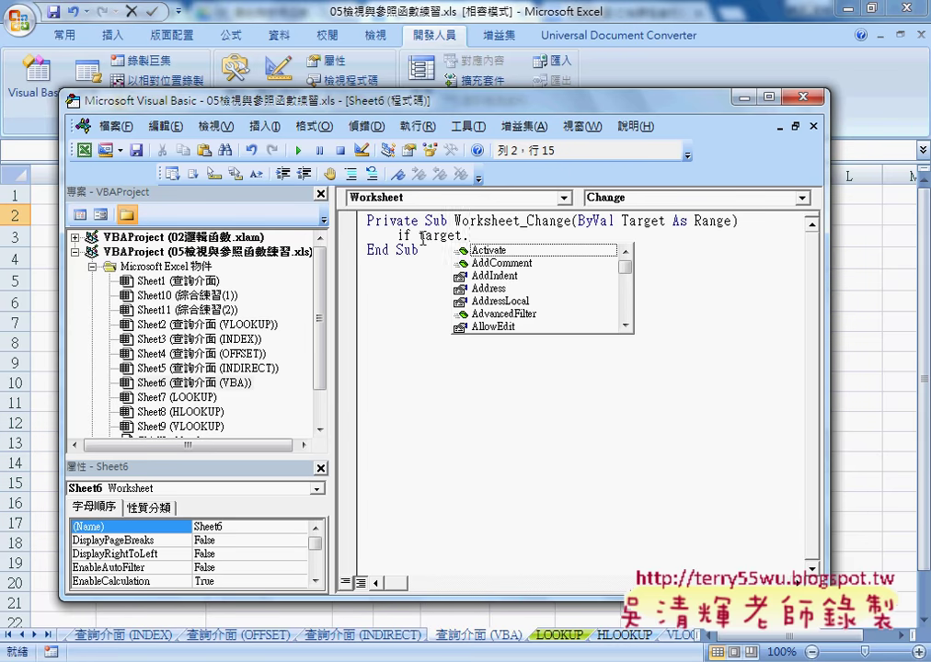
{"action": "key", "text": "Down"}
{"action": "key", "text": "Down"}
{"action": "key", "text": "Down"}
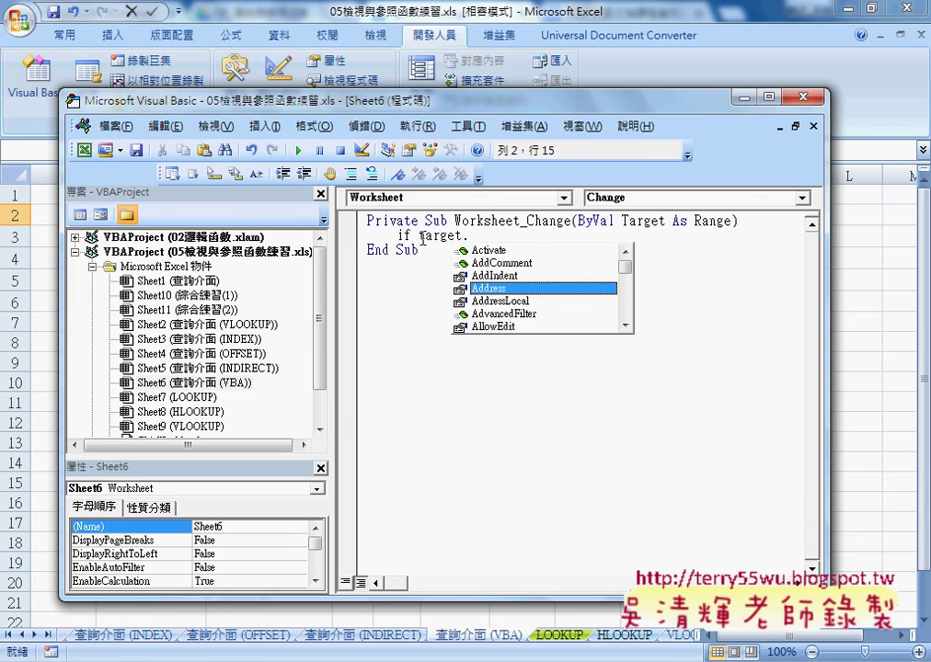
{"action": "key", "text": "space"}
{"action": "type", "text": "Address ="}
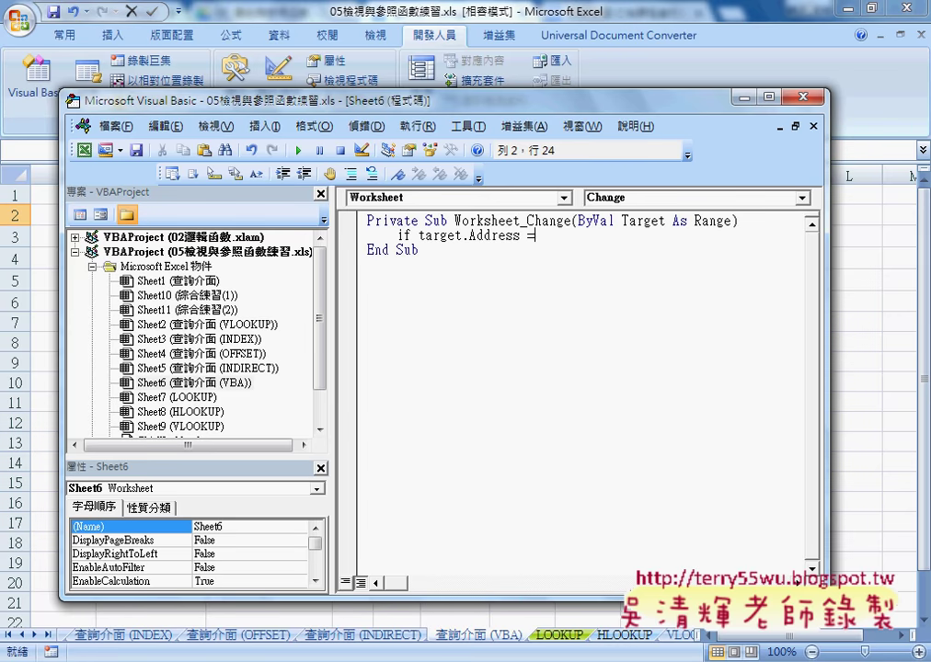
{"action": "type", "text": "\"\""}
{"action": "left_click", "coordinate": [542, 236]}
{"action": "type", "text": "C"}
{"action": "type", "text": "2"}
{"action": "key", "text": "Left"}
{"action": "key", "text": "Left"}
{"action": "type", "text": "$"}
{"action": "key", "text": "Right"}
{"action": "type", "text": "$"}
Finish the line with Then and close the block with End If
{"action": "left_click", "coordinate": [599, 234]}
{"action": "type", "text": "t"}
{"action": "type", "text": "hen"}
{"action": "key", "text": "Return"}
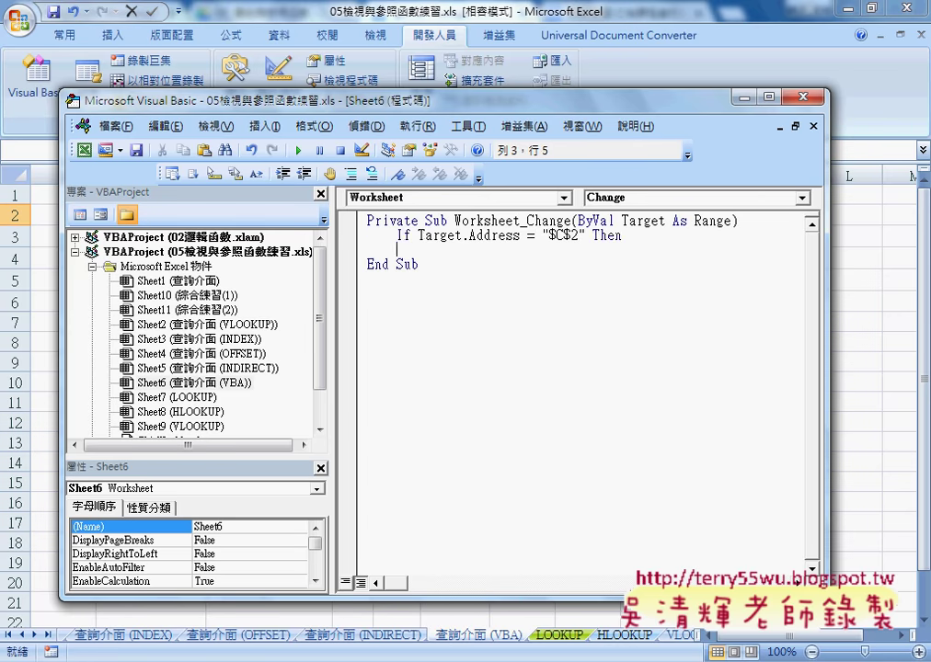
{"action": "key", "text": "Return"}
{"action": "type", "text": "en"}
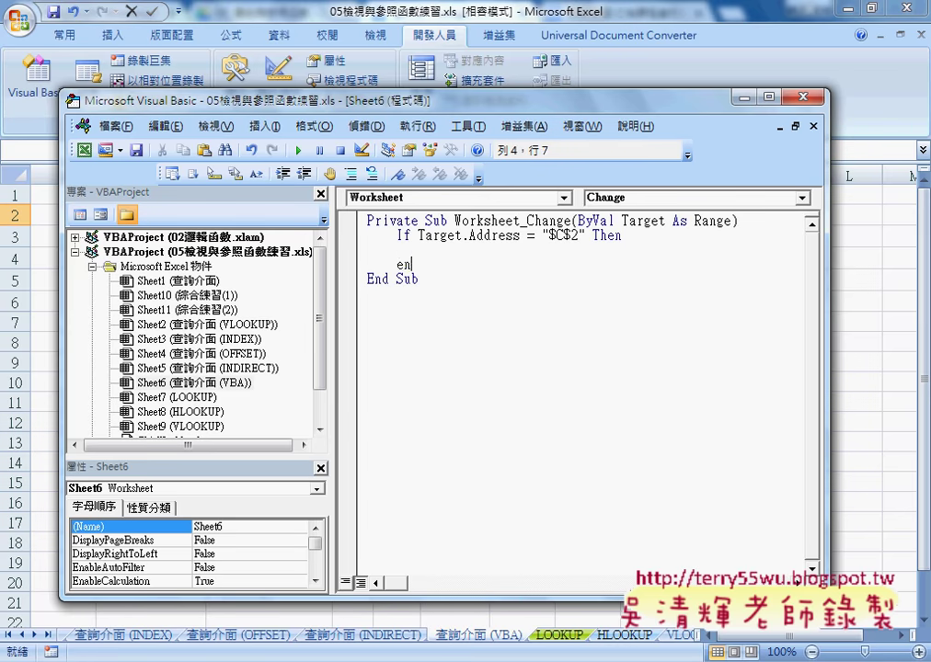
{"action": "type", "text": "d if"}
Add an indented Call 查詢 line inside the If block
{"action": "left_click", "coordinate": [398, 249]}
{"action": "key", "text": "Tab"}
{"action": "type", "text": "call"}
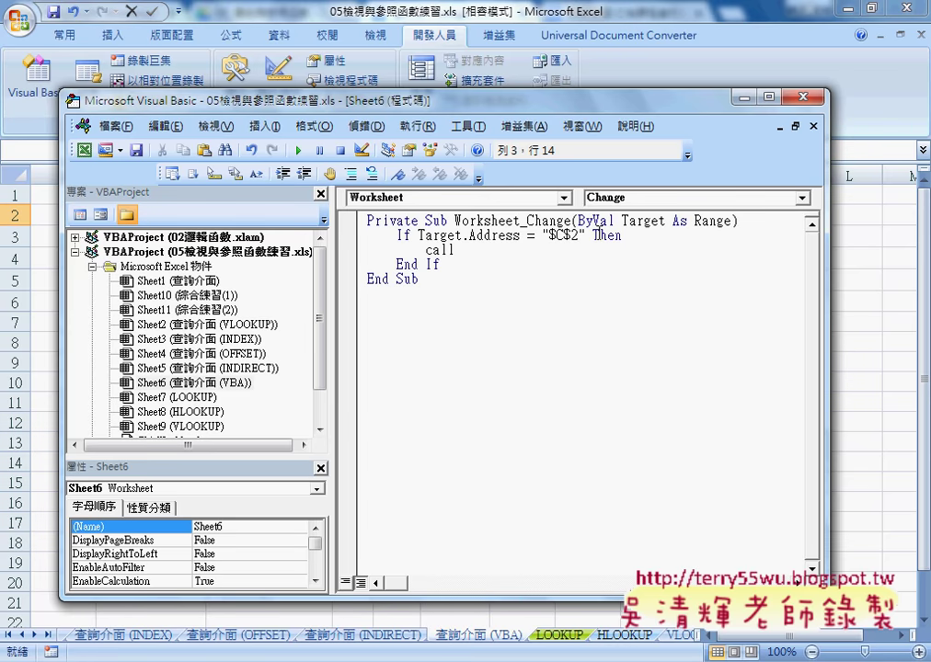
{"action": "key", "text": "ctrl+j"}
{"action": "type", "text": "查"}
{"action": "type", "text": "詢"}
{"action": "left_click", "coordinate": [492, 329]}
Open Module1 and review the Sub 查詢 procedure header
{"action": "left_click", "coordinate": [303, 377]}
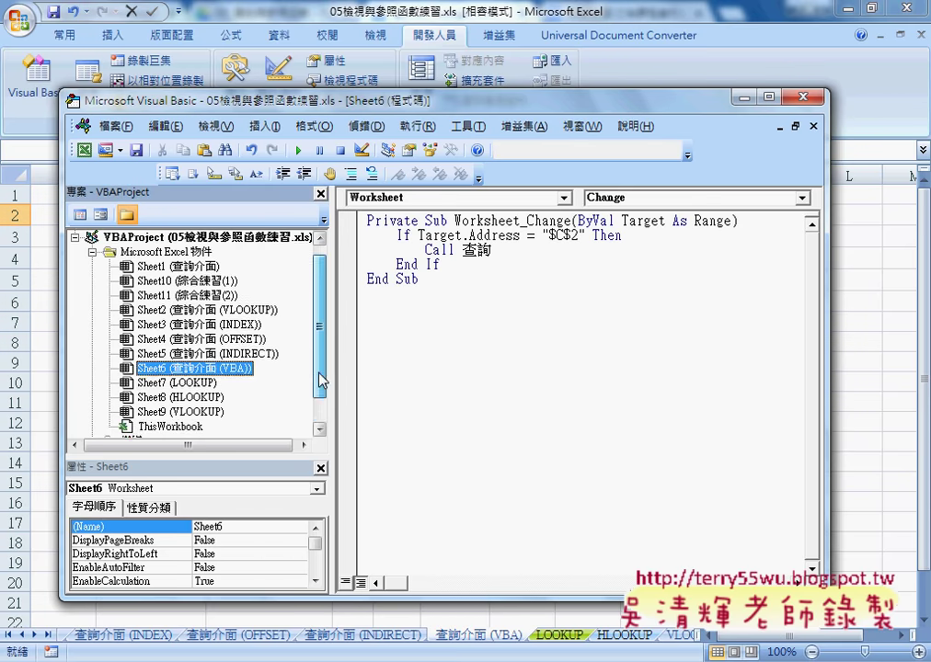
{"action": "scroll", "coordinate": [303, 377], "scroll_direction": "down", "scroll_amount": 1}
{"action": "left_click", "coordinate": [155, 426]}
{"action": "double_click", "coordinate": [154, 427]}
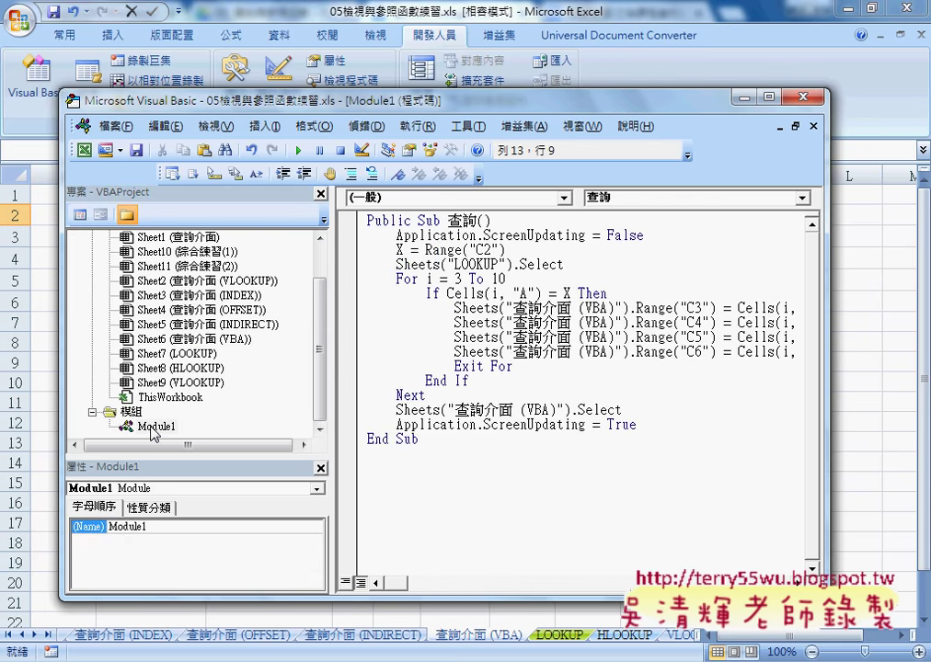
{"action": "left_click_drag", "start_coordinate": [448, 220], "coordinate": [478, 221]}
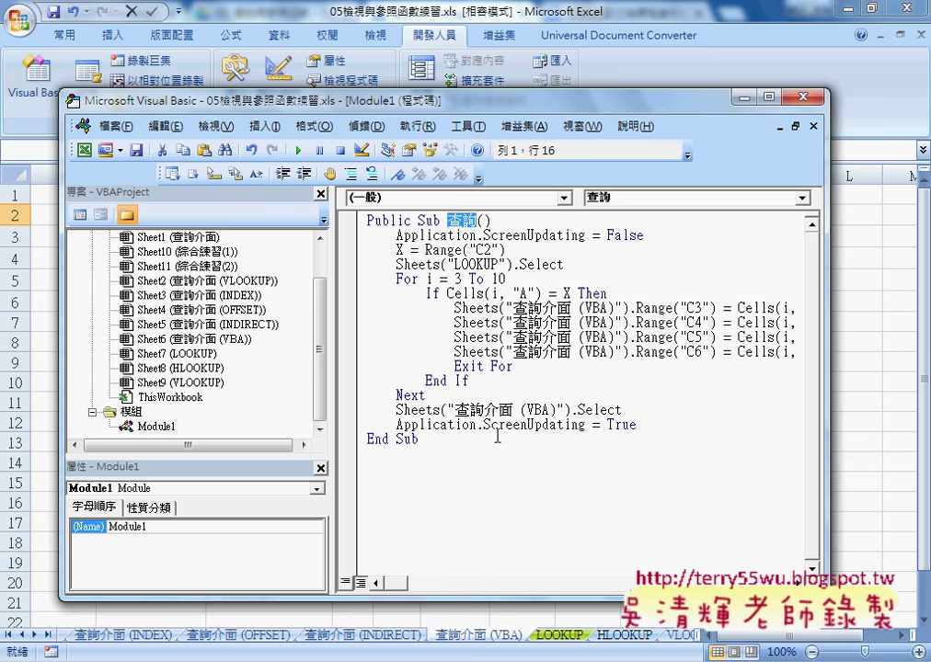
{"action": "left_click_drag", "start_coordinate": [321, 371], "coordinate": [328, 342]}
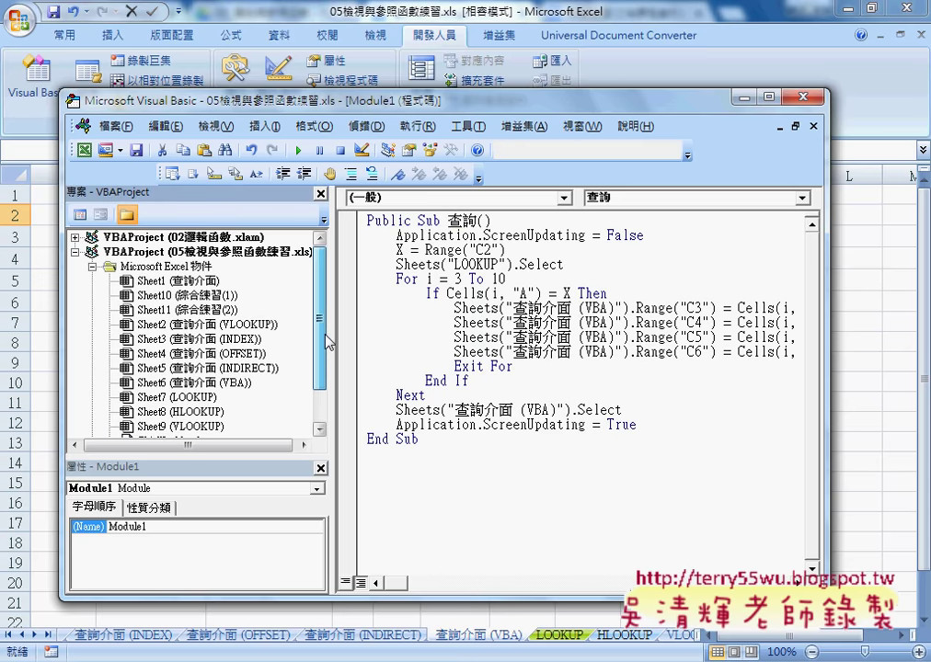
Set a breakpoint on Sheet6's If Target.Address line and return to the worksheet
{"action": "double_click", "coordinate": [198, 382]}
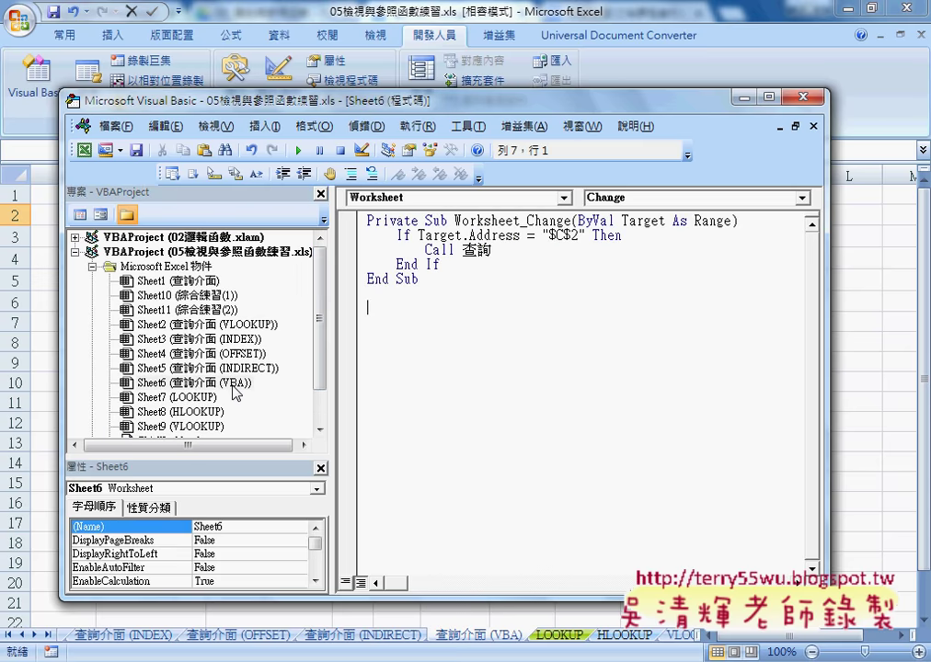
{"action": "left_click", "coordinate": [512, 235]}
{"action": "left_click", "coordinate": [347, 236]}
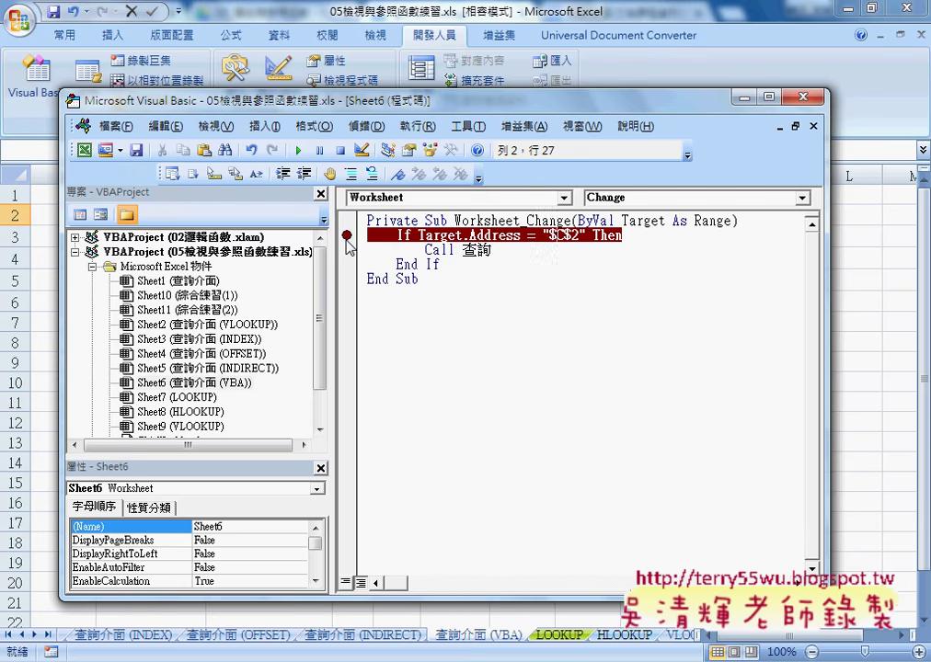
{"action": "key", "text": "alt+F11"}
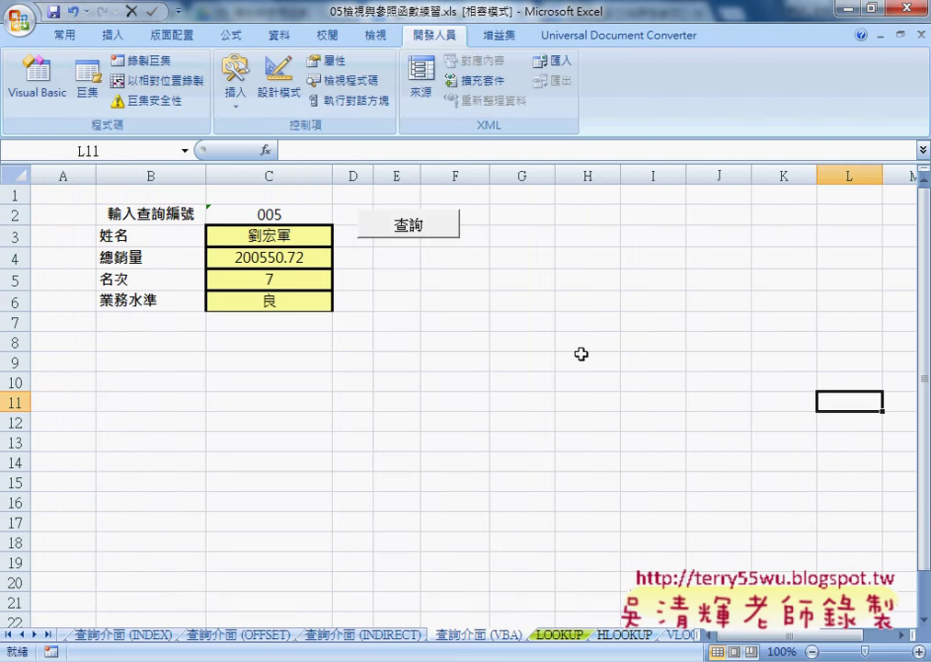
Cut the 查詢 button off the 查詢介面 (VBA) sheet
{"action": "left_click", "coordinate": [309, 214]}
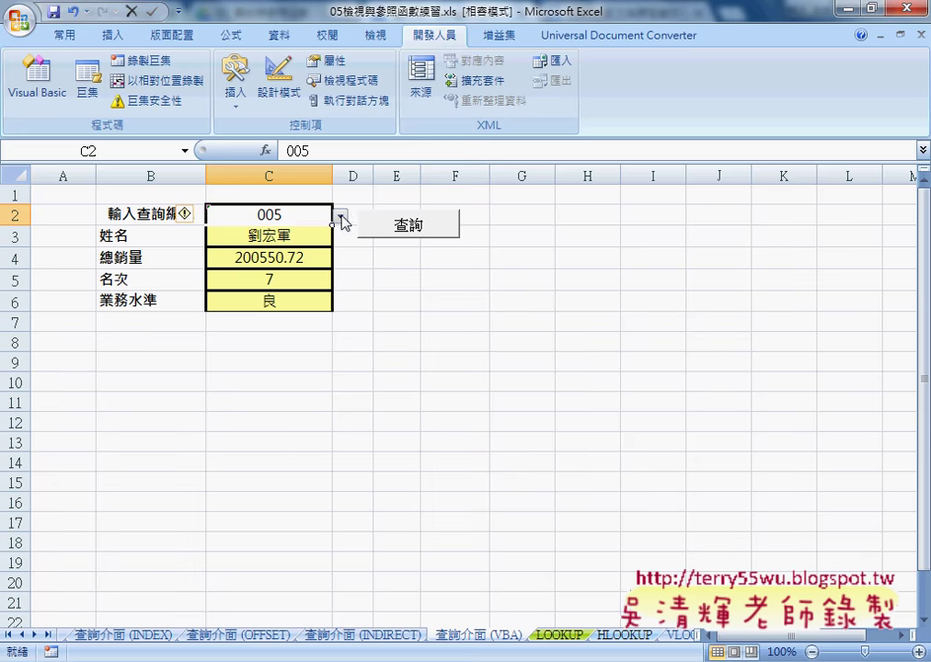
{"action": "right_click", "coordinate": [440, 230]}
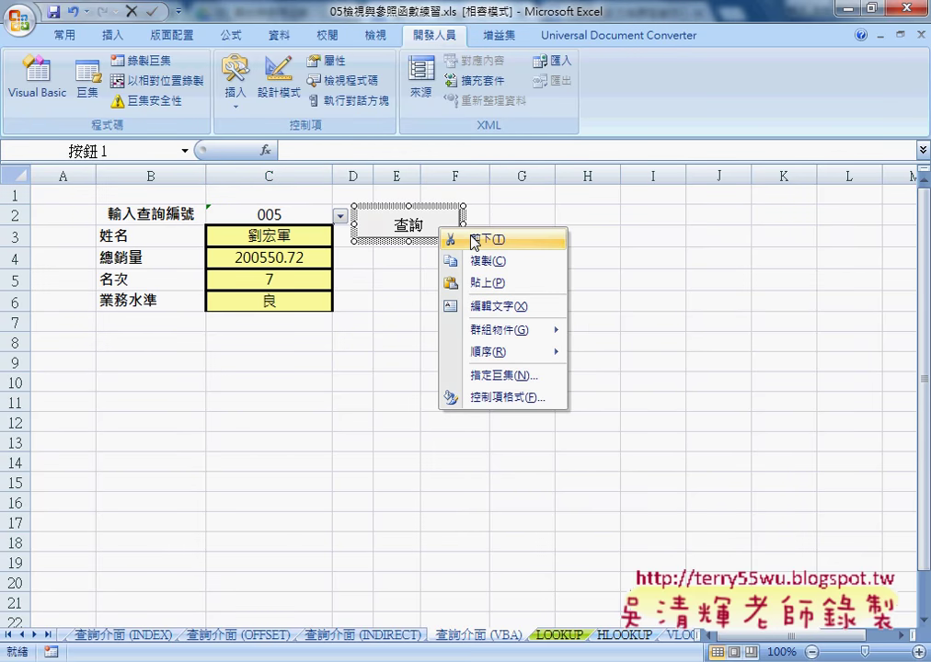
{"action": "left_click", "coordinate": [472, 241]}
Pick 001 from C2's dropdown to trigger the change event
{"action": "left_click", "coordinate": [522, 258]}
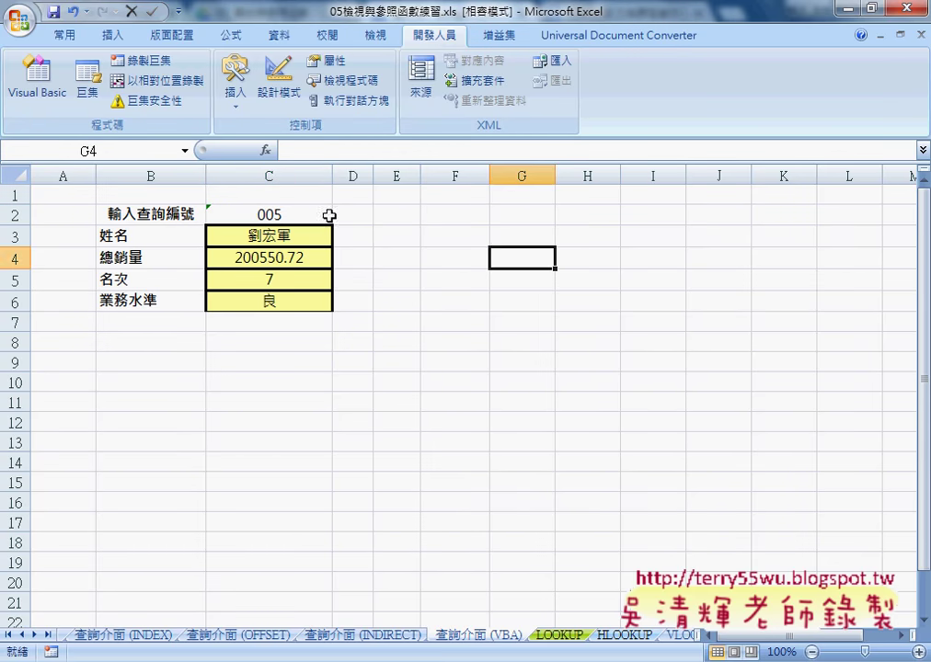
{"action": "left_click", "coordinate": [328, 215]}
{"action": "left_click", "coordinate": [339, 216]}
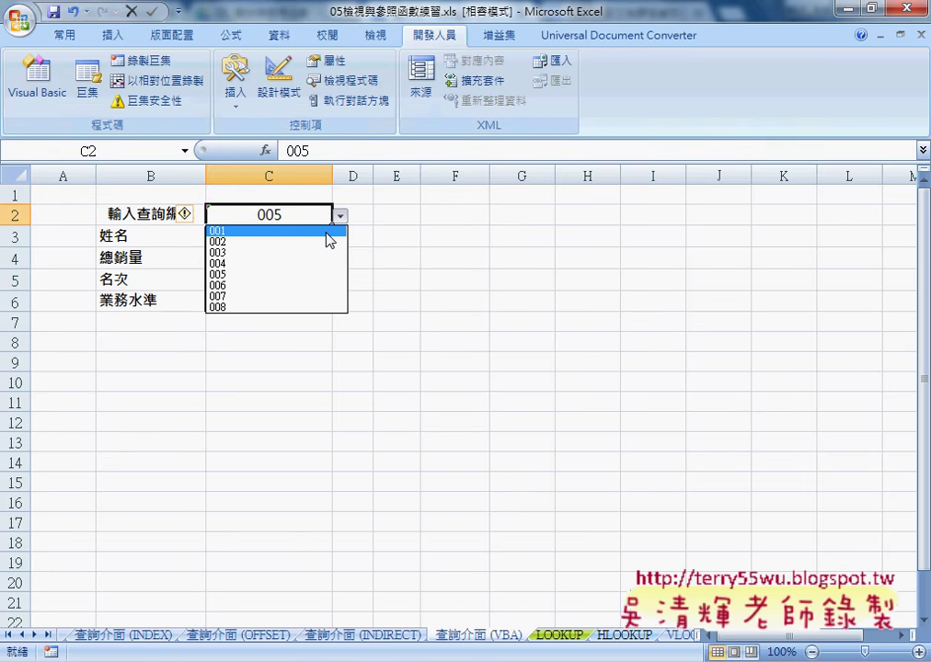
{"action": "left_click", "coordinate": [326, 232]}
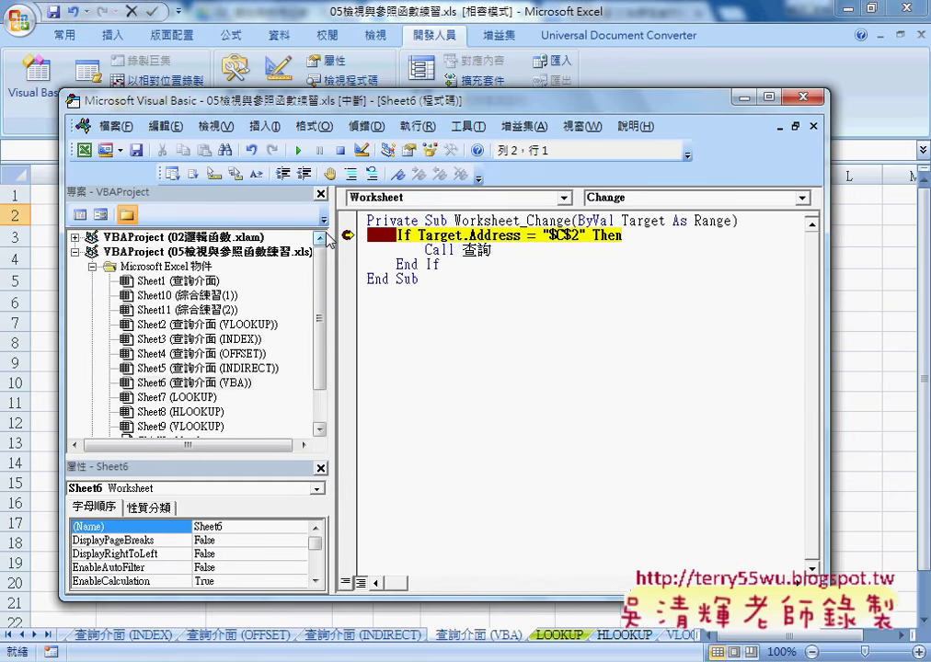
Step with F8 through Worksheet_Change into 查詢, then clear the breakpoint and finish the run
{"action": "left_click_drag", "start_coordinate": [359, 109], "coordinate": [608, 101]}
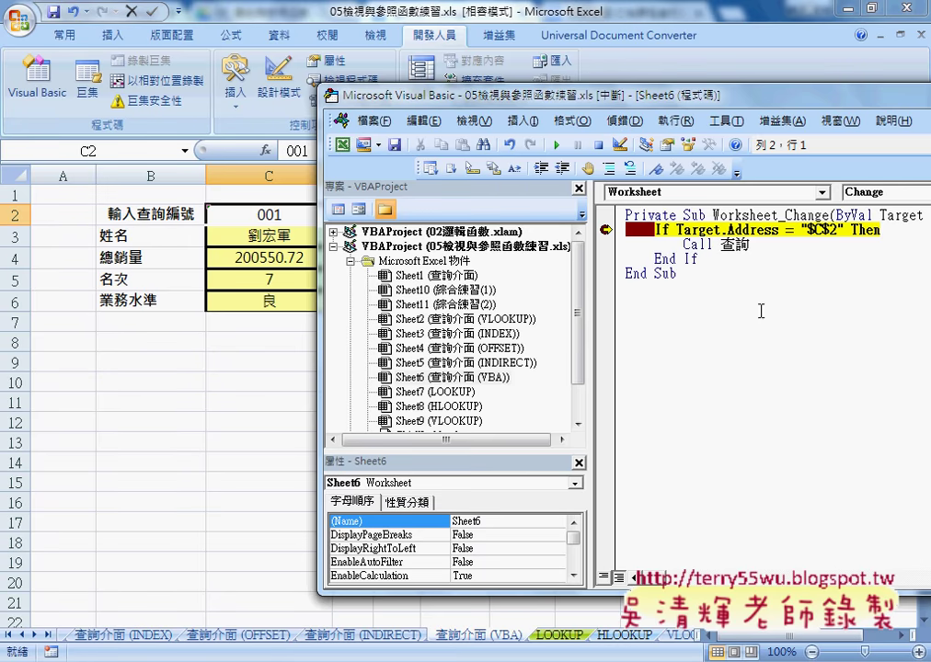
{"action": "mouse_move", "coordinate": [756, 230]}
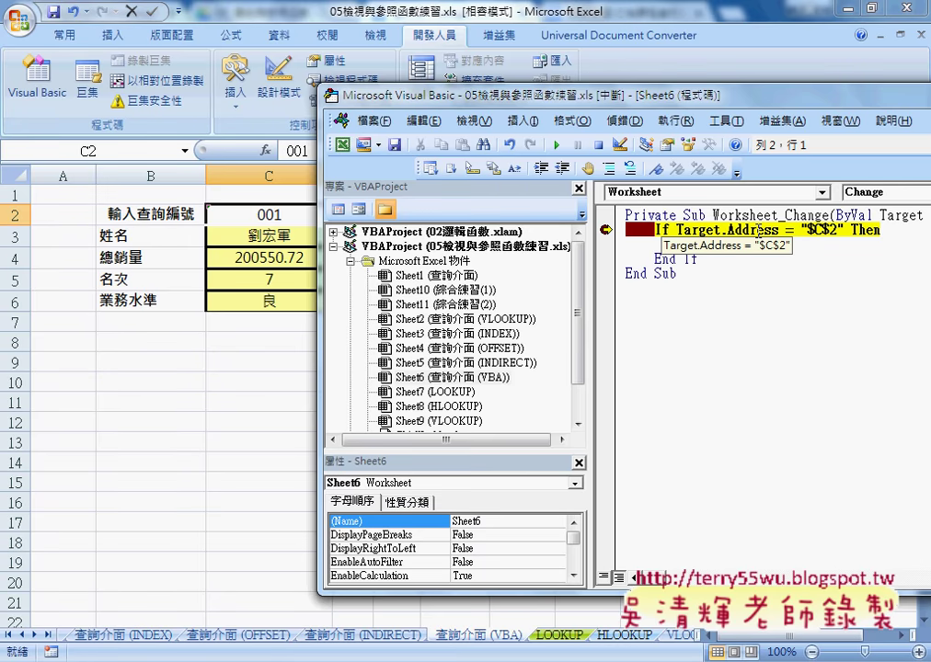
{"action": "key", "text": "F8"}
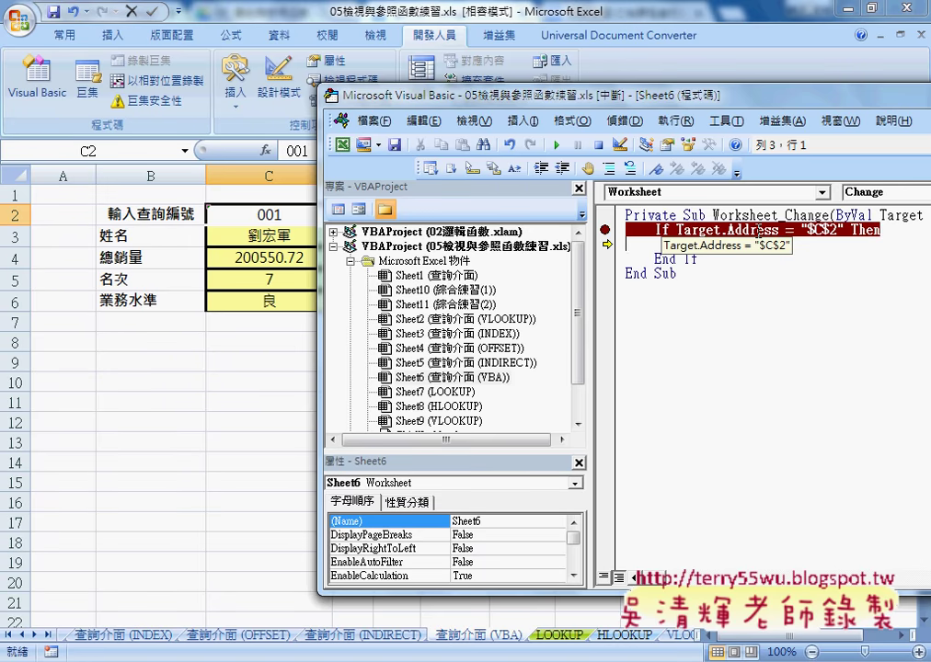
{"action": "key", "text": "F8"}
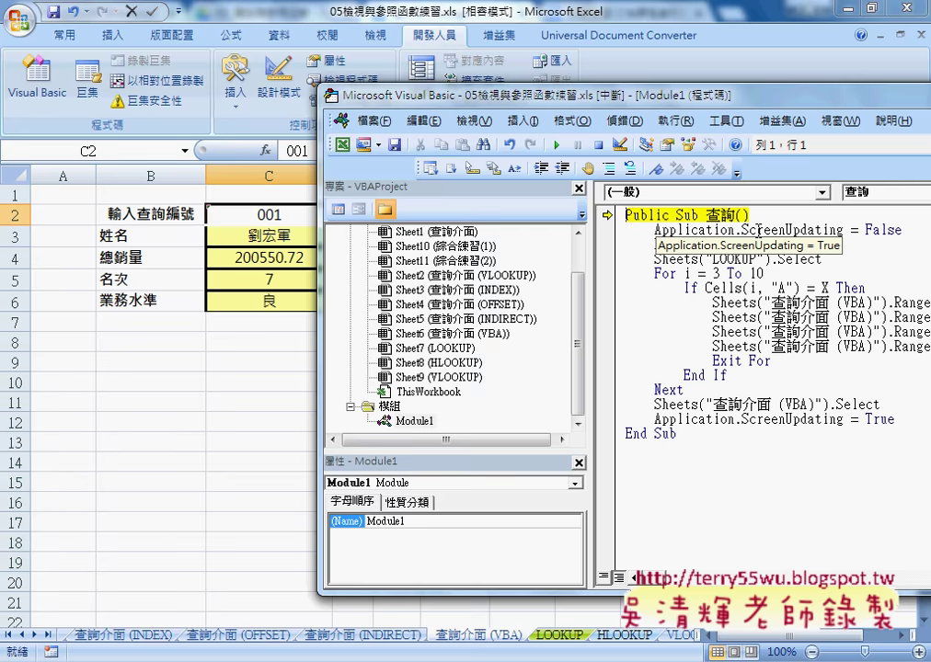
{"action": "key", "text": "F8"}
{"action": "key", "text": "F8"}
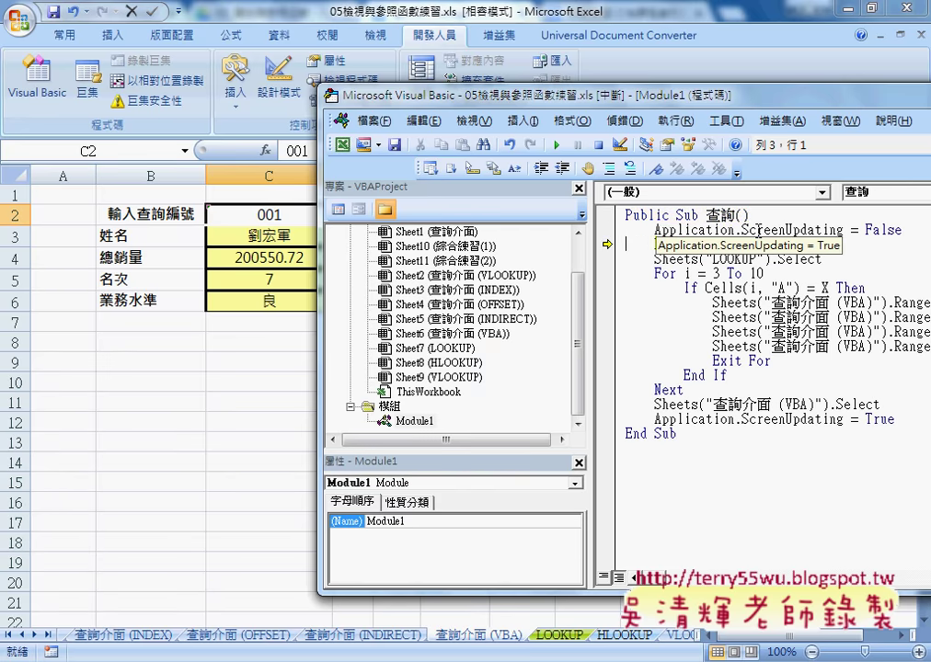
{"action": "key", "text": "F8"}
{"action": "key", "text": "F8"}
{"action": "key", "text": "F8"}
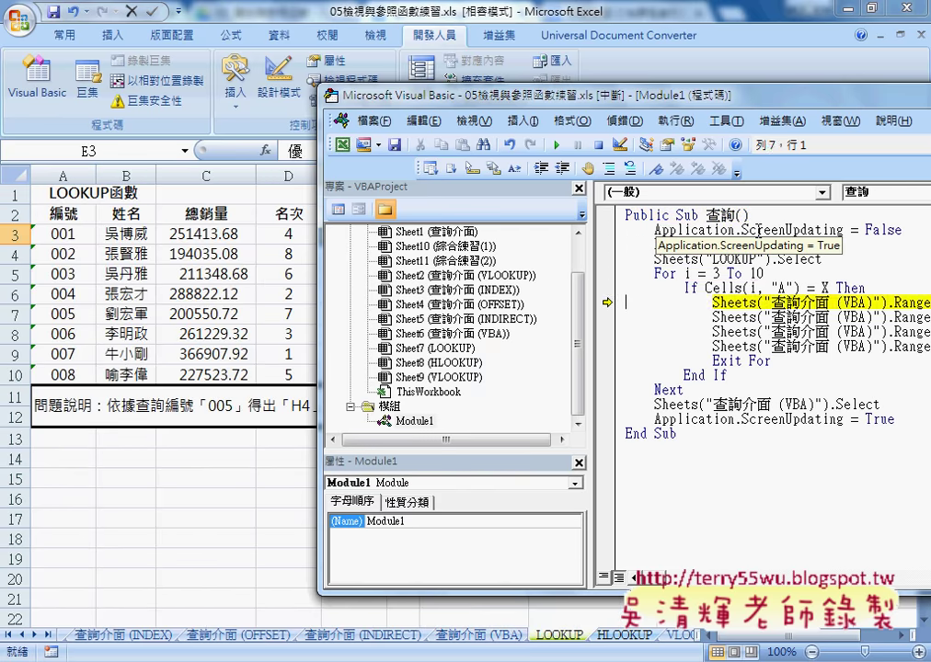
{"action": "key", "text": "F8"}
{"action": "key", "text": "F8"}
{"action": "key", "text": "F8"}
{"action": "key", "text": "F8"}
{"action": "key", "text": "F8"}
{"action": "key", "text": "F8"}
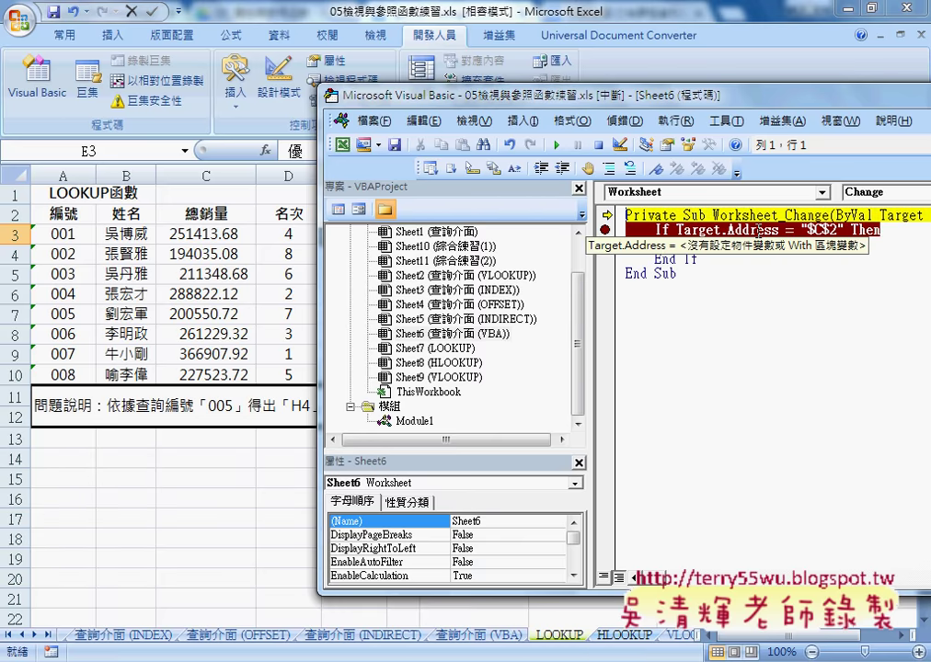
{"action": "left_click", "coordinate": [605, 230]}
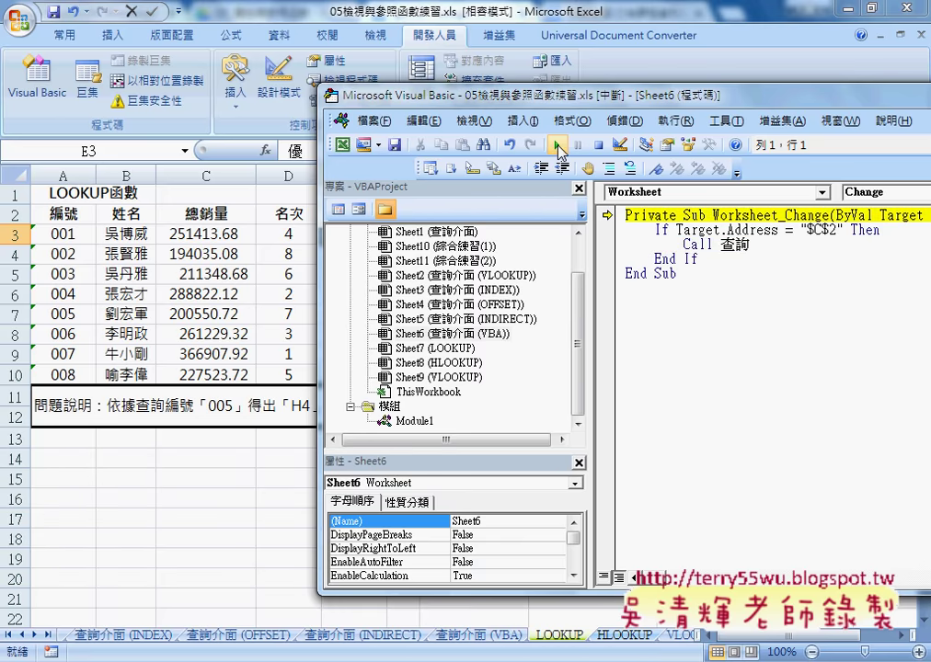
{"action": "left_click", "coordinate": [557, 148]}
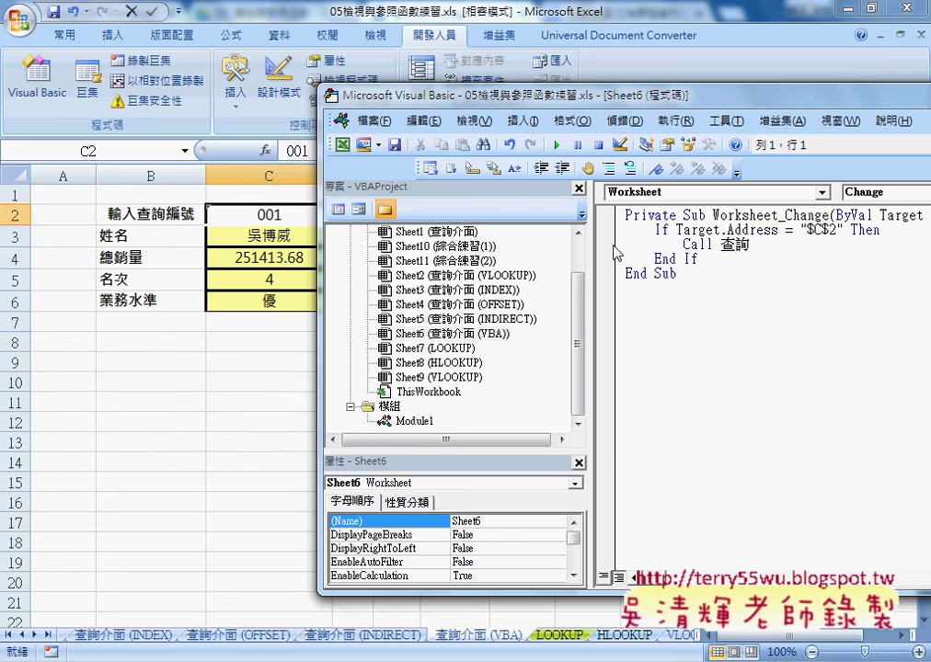
Test the lookup by choosing 002, 003, 005, 007 and then 006 in C2
{"action": "left_click", "coordinate": [222, 400]}
{"action": "left_click", "coordinate": [320, 216]}
{"action": "left_click", "coordinate": [339, 215]}
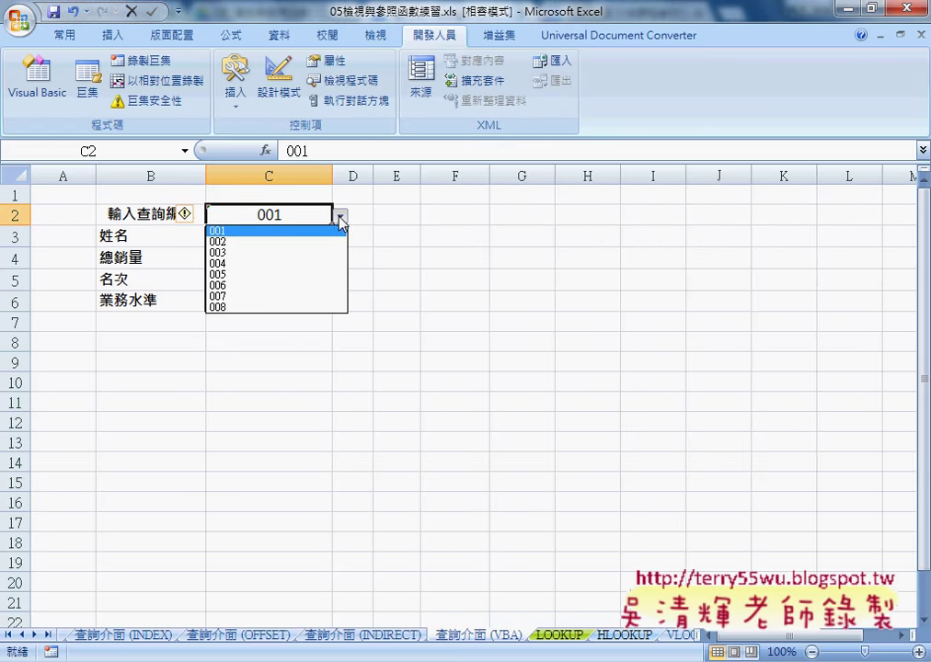
{"action": "left_click", "coordinate": [329, 241]}
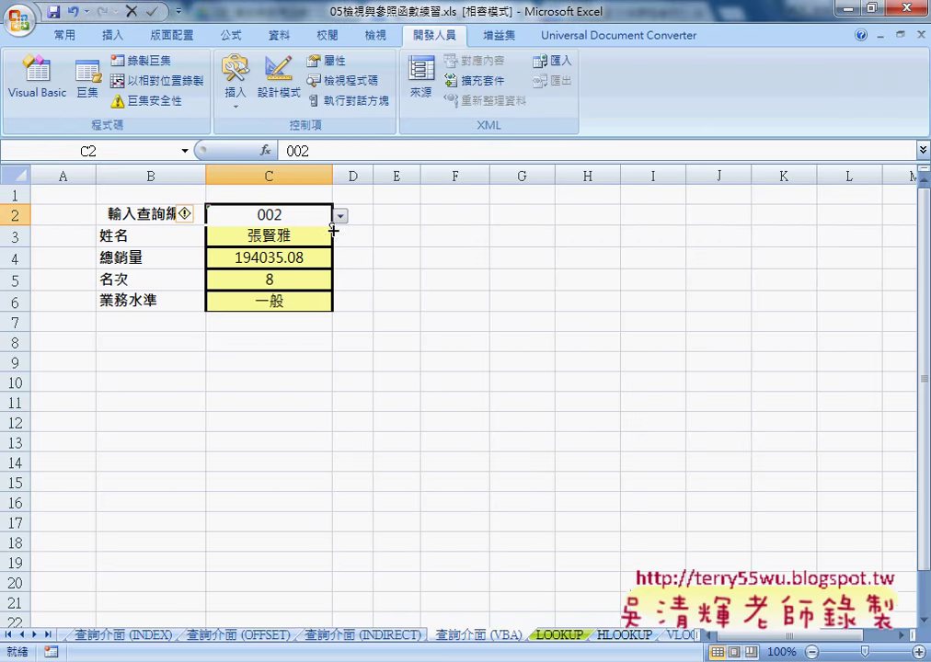
{"action": "left_click", "coordinate": [340, 216]}
{"action": "left_click", "coordinate": [329, 252]}
{"action": "left_click", "coordinate": [340, 215]}
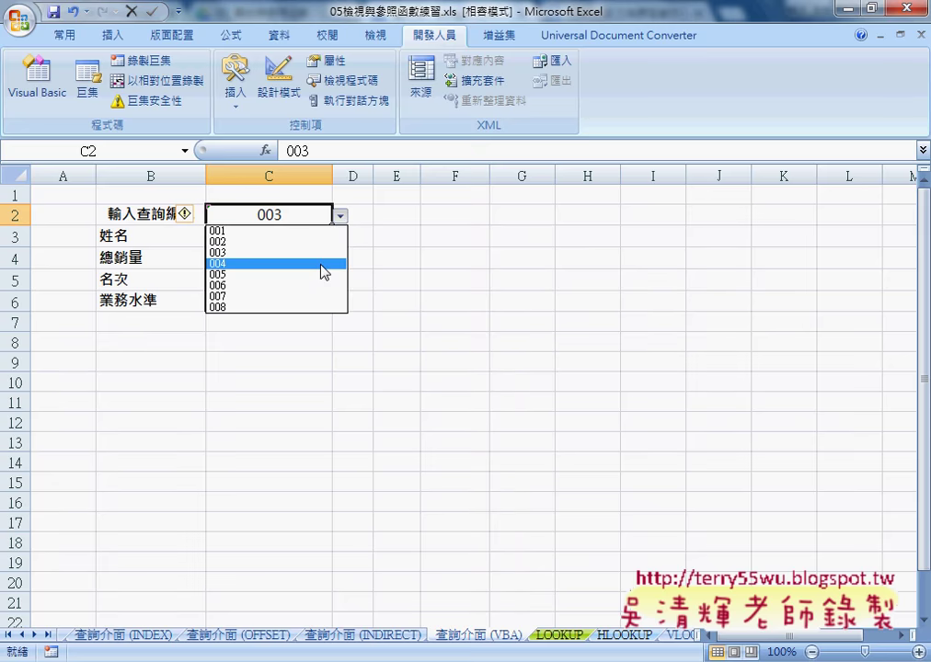
{"action": "left_click", "coordinate": [323, 274]}
{"action": "left_click", "coordinate": [341, 215]}
{"action": "left_click", "coordinate": [313, 296]}
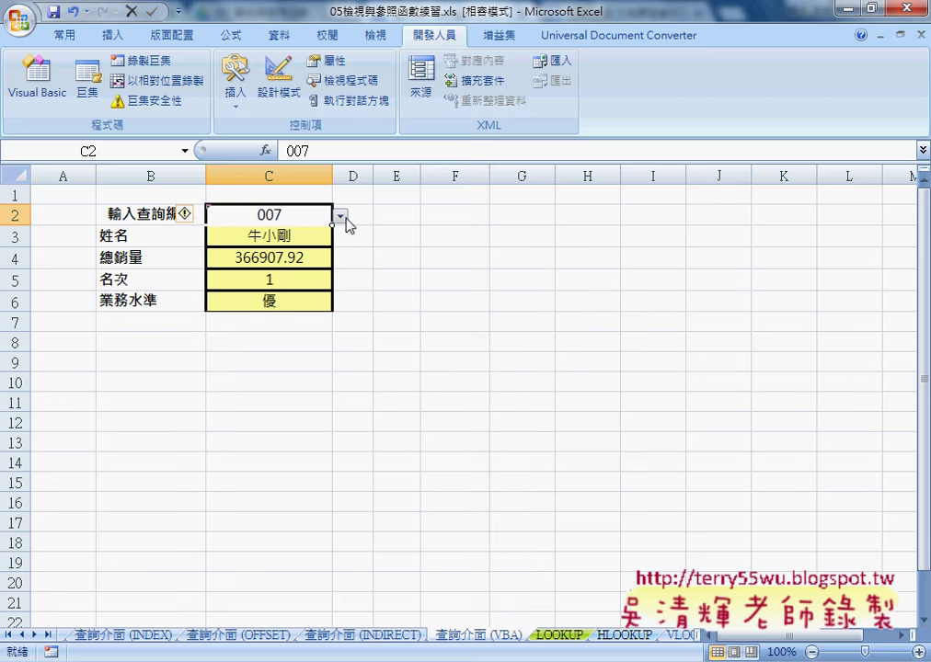
{"action": "left_click", "coordinate": [340, 215]}
{"action": "left_click", "coordinate": [326, 284]}
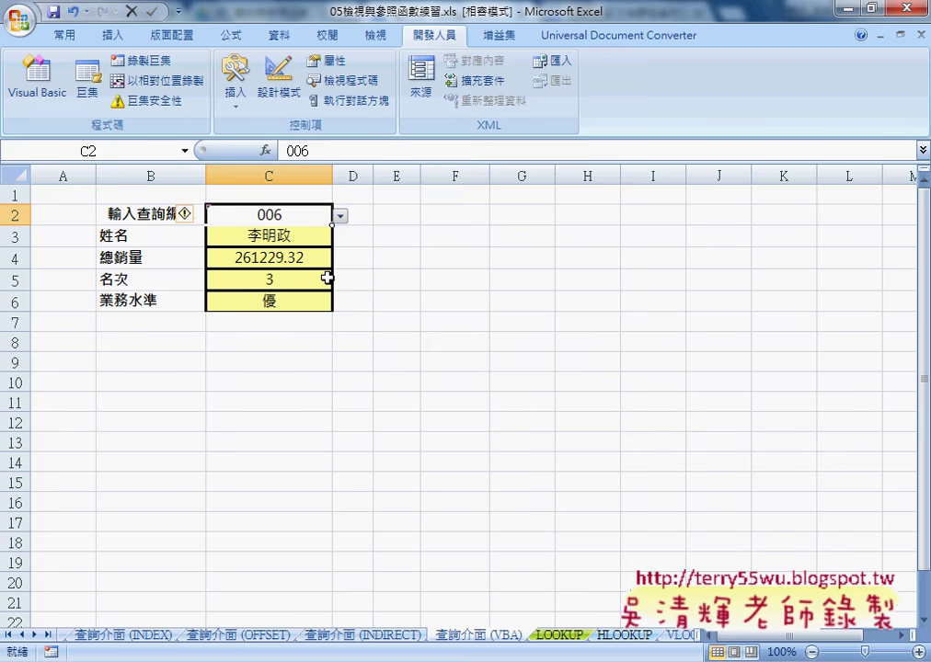
Check the C3 and C4 results and compare with C3 on the 查詢介面 (INDIRECT) sheet
{"action": "left_click", "coordinate": [307, 236]}
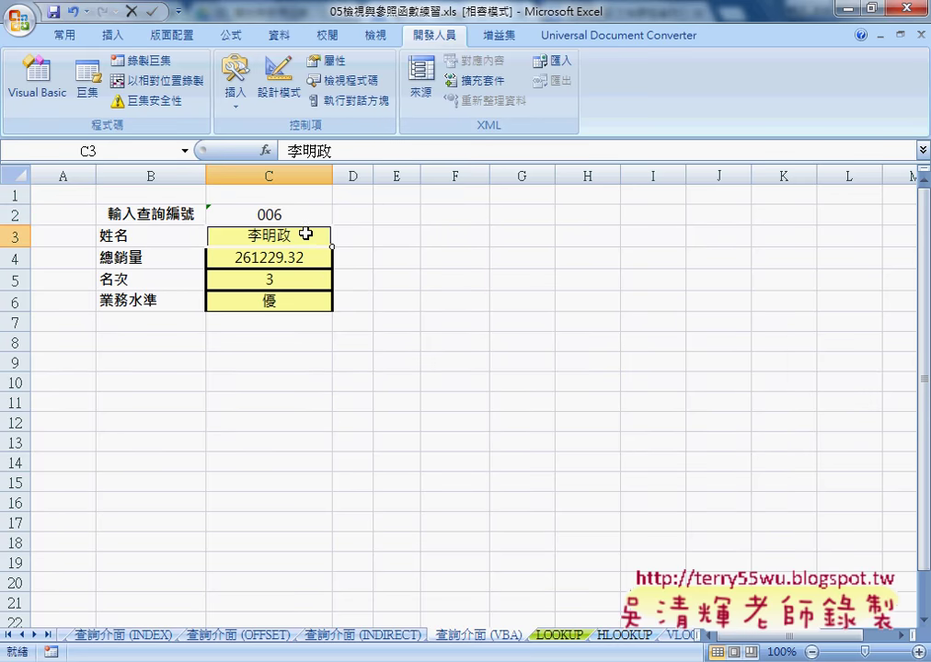
{"action": "left_click", "coordinate": [307, 253]}
{"action": "left_click", "coordinate": [311, 219]}
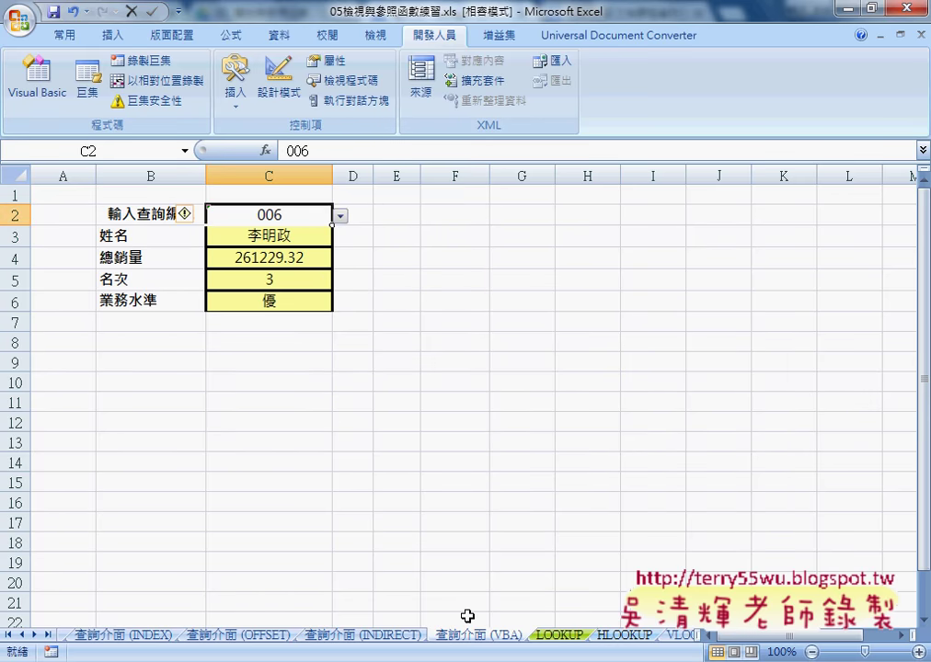
{"action": "left_click", "coordinate": [400, 635]}
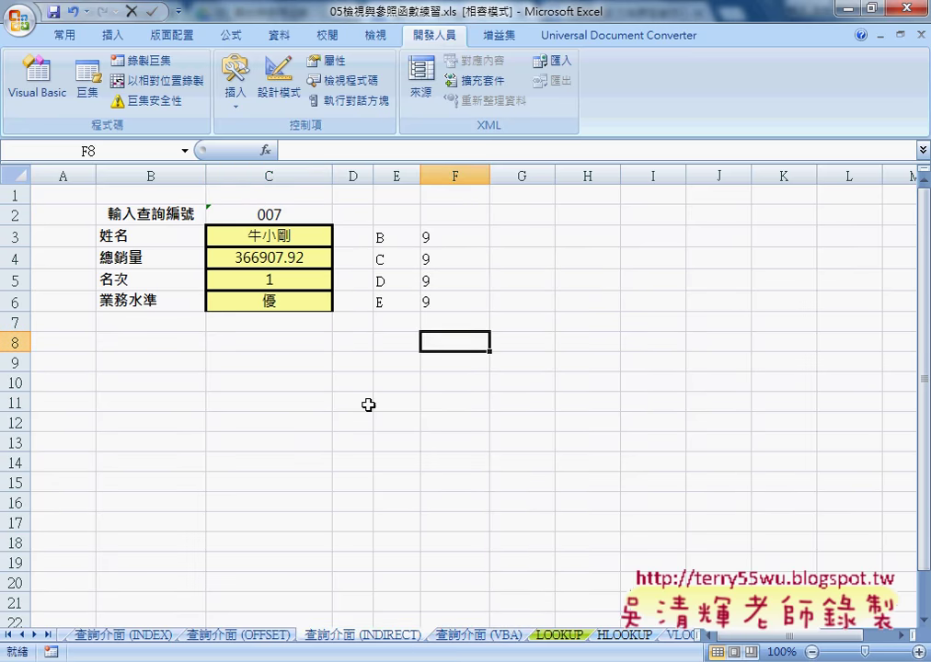
{"action": "left_click", "coordinate": [269, 241]}
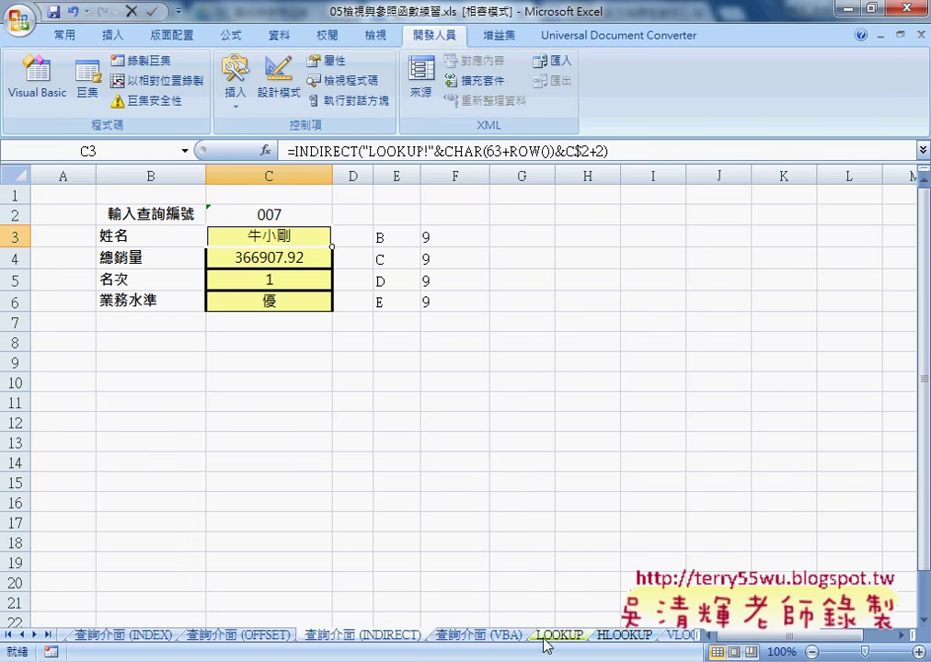
{"action": "left_click", "coordinate": [502, 637]}
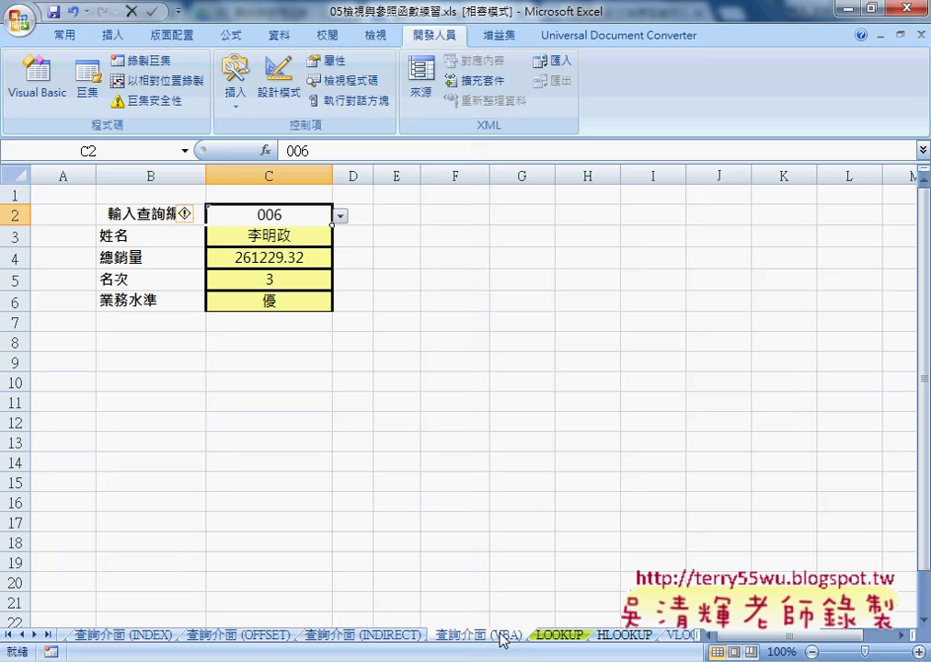
Look up 002 and inspect C3:C6, then look up 006 again
{"action": "left_click", "coordinate": [340, 215]}
{"action": "left_click", "coordinate": [295, 241]}
{"action": "left_click", "coordinate": [293, 238]}
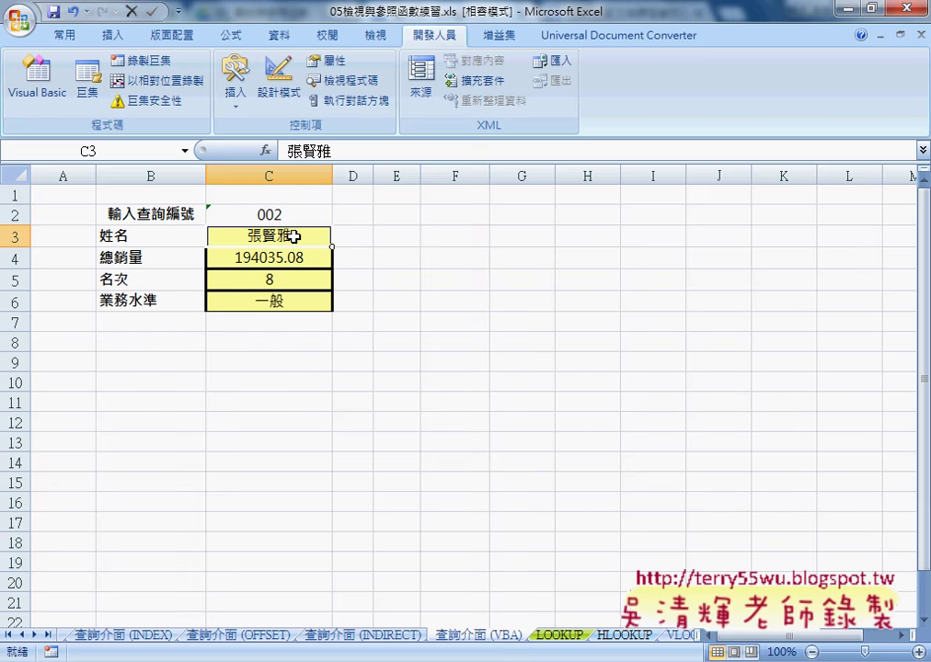
{"action": "left_click", "coordinate": [298, 260]}
{"action": "left_click", "coordinate": [301, 280]}
{"action": "key", "text": "Return"}
{"action": "left_click", "coordinate": [313, 217]}
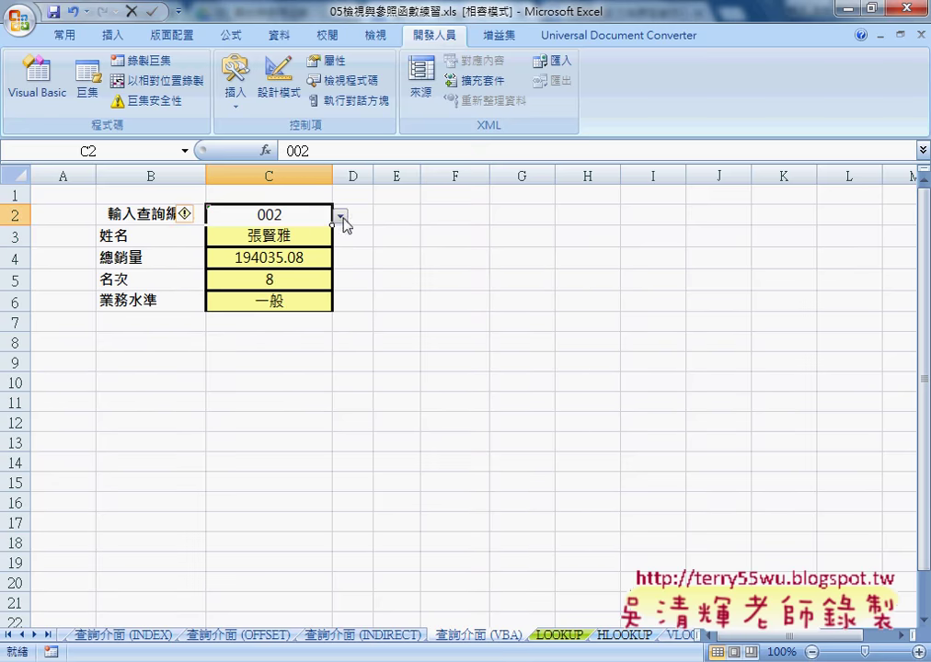
{"action": "left_click", "coordinate": [340, 216]}
{"action": "left_click", "coordinate": [322, 284]}
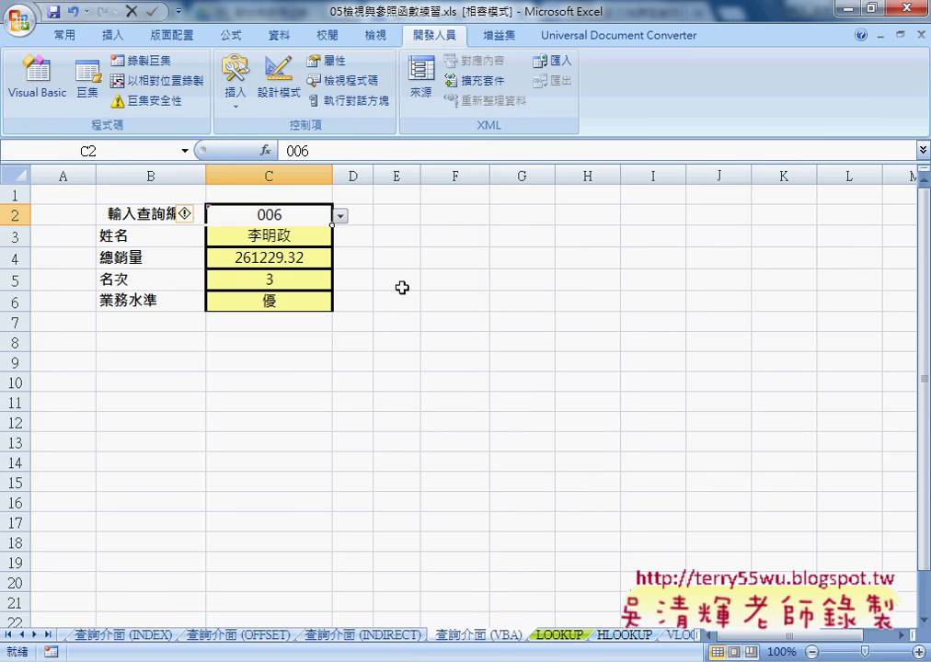
{"action": "mouse_move", "coordinate": [418, 658]}
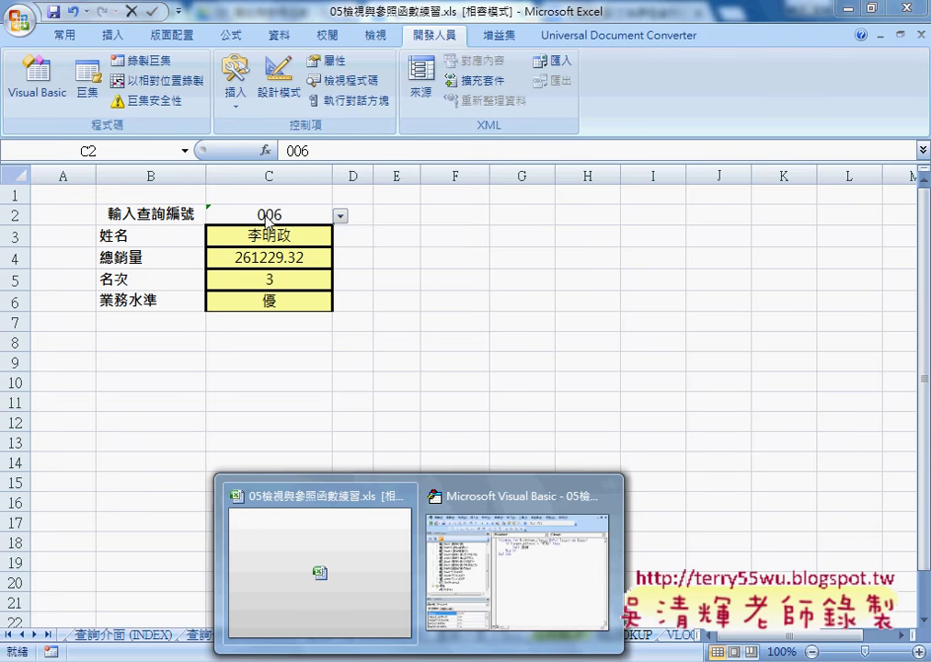
Review the $C$2 check in Sheet6's Worksheet_Change code, then return to the workbook
{"action": "left_click", "coordinate": [479, 547]}
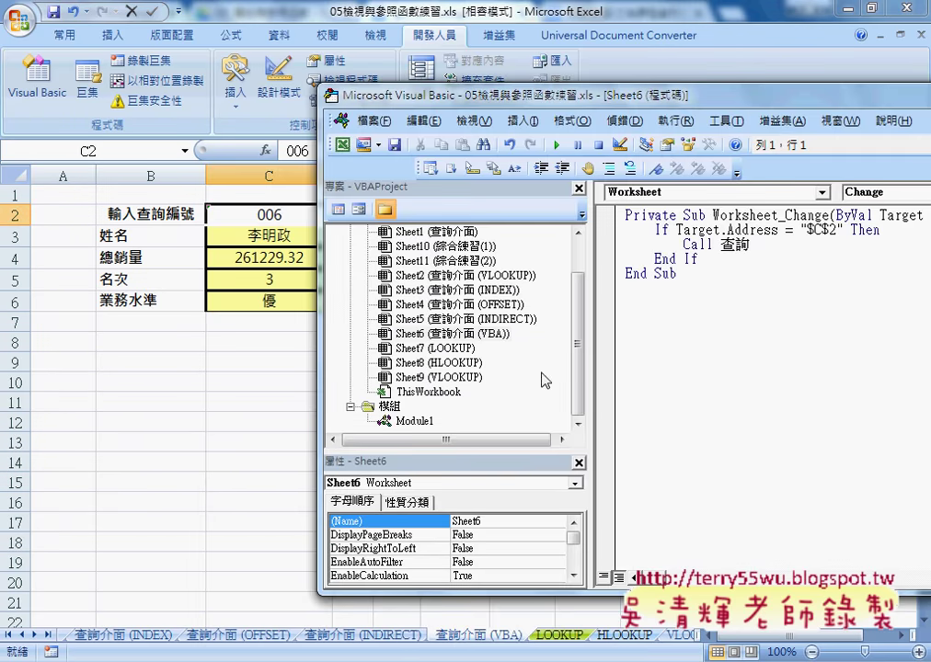
{"action": "left_click_drag", "start_coordinate": [585, 361], "coordinate": [585, 333]}
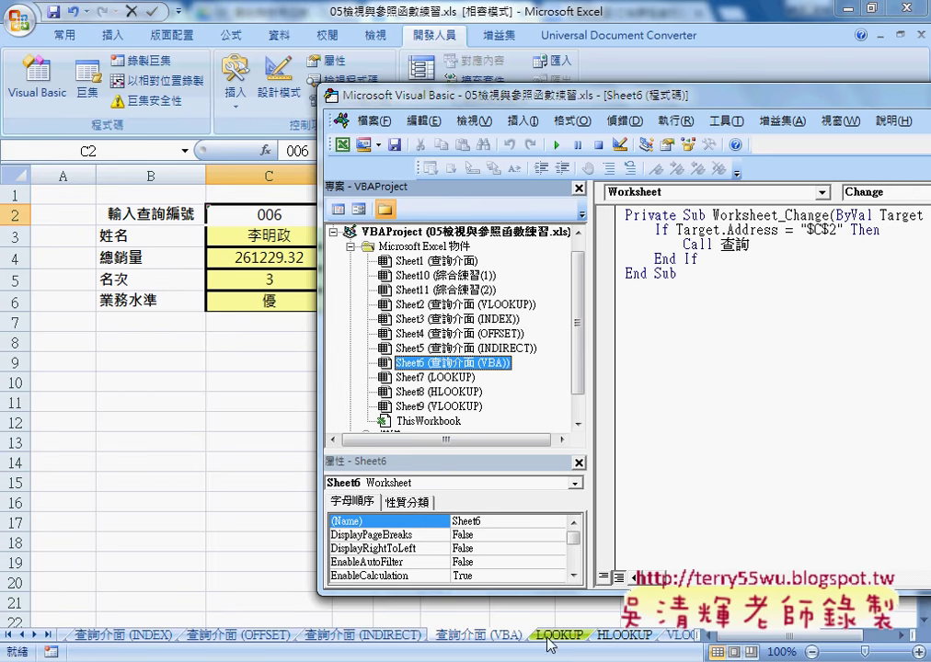
{"action": "left_click", "coordinate": [696, 193]}
{"action": "left_click", "coordinate": [696, 195]}
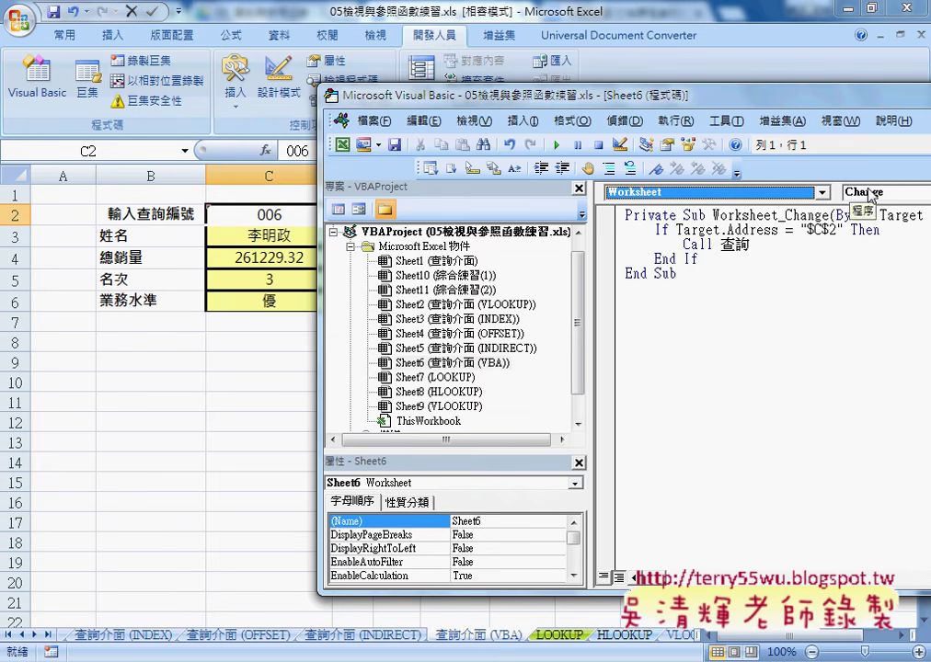
{"action": "left_click_drag", "start_coordinate": [593, 95], "coordinate": [415, 94]}
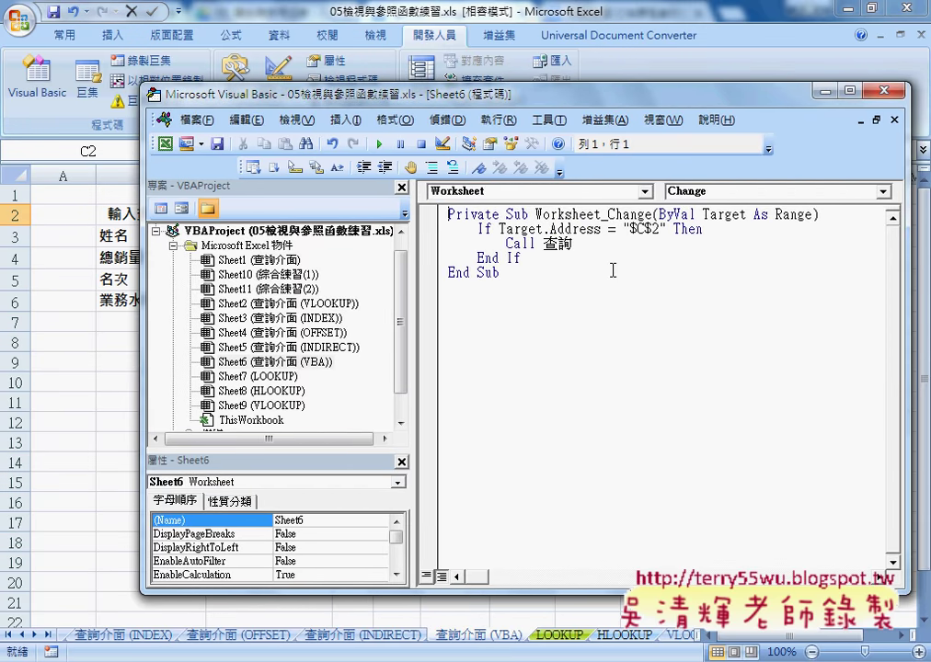
{"action": "left_click_drag", "start_coordinate": [499, 230], "coordinate": [669, 231]}
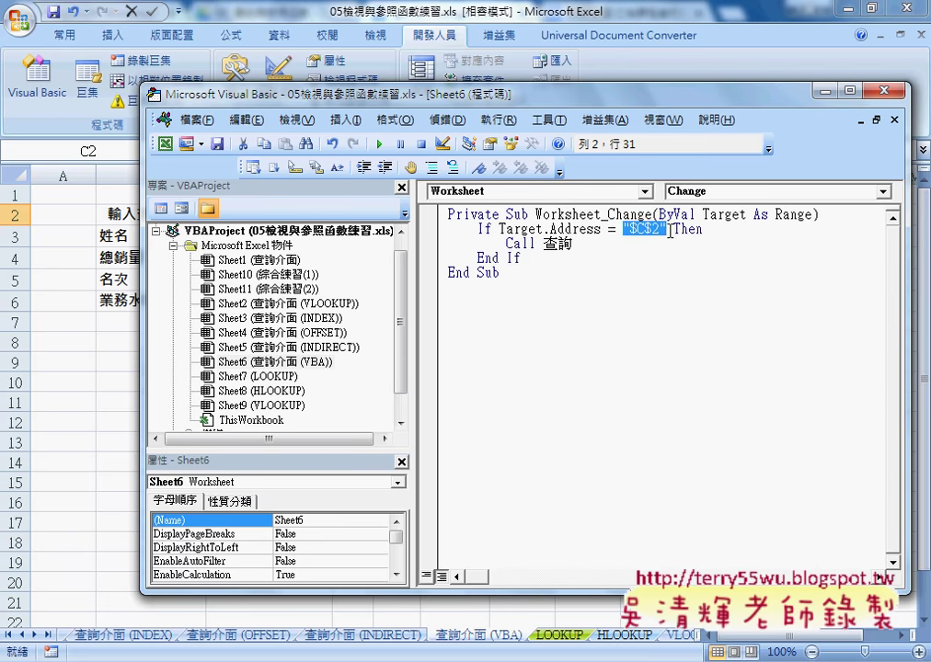
{"action": "left_click", "coordinate": [576, 245]}
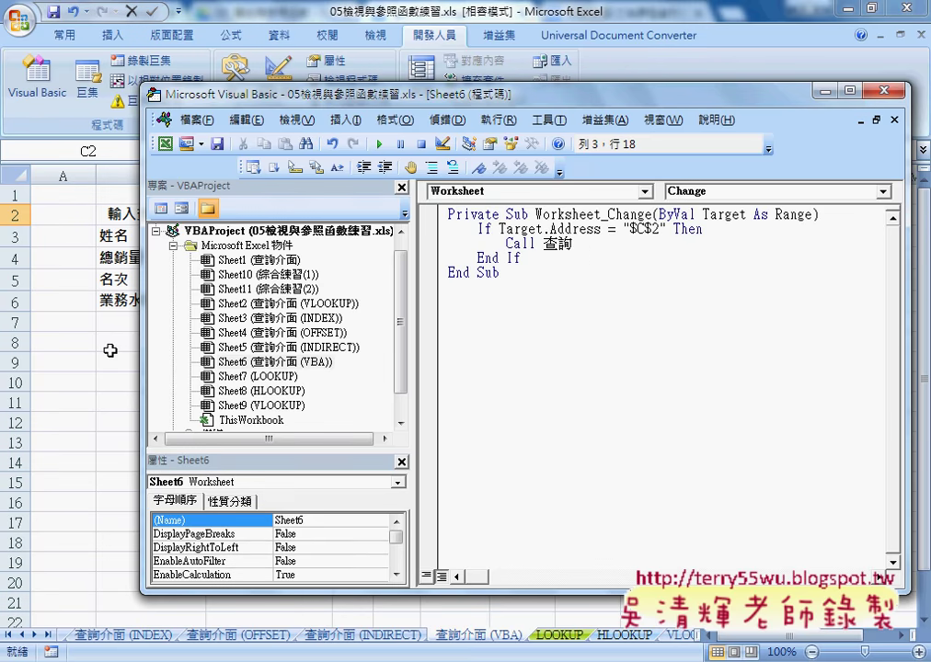
{"action": "left_click", "coordinate": [109, 353]}
Delete the lookup number in C2, leaving the 006 results in C3:C6
{"action": "left_click", "coordinate": [277, 214]}
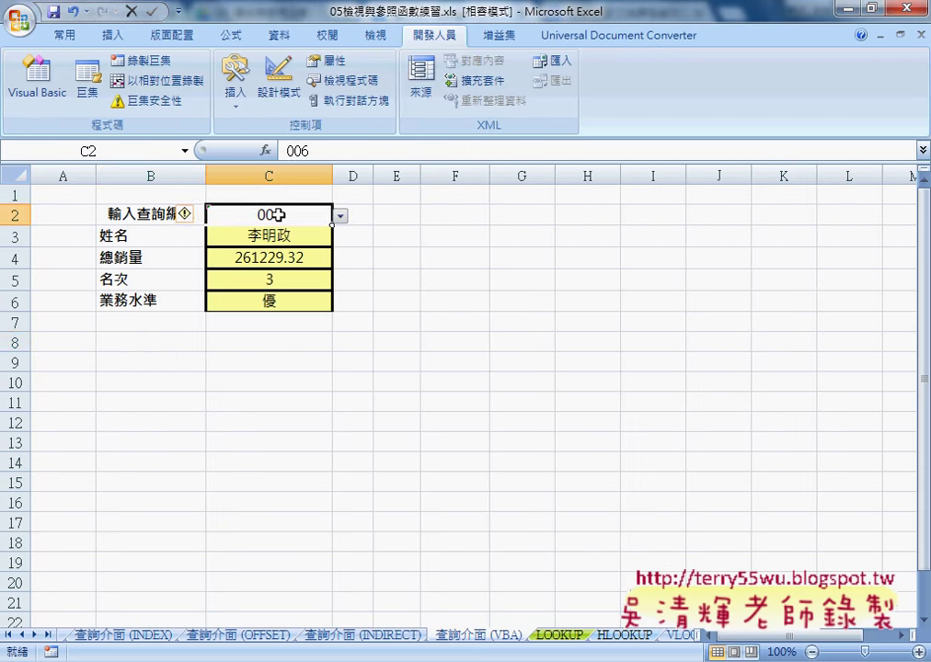
{"action": "key", "text": "Delete"}
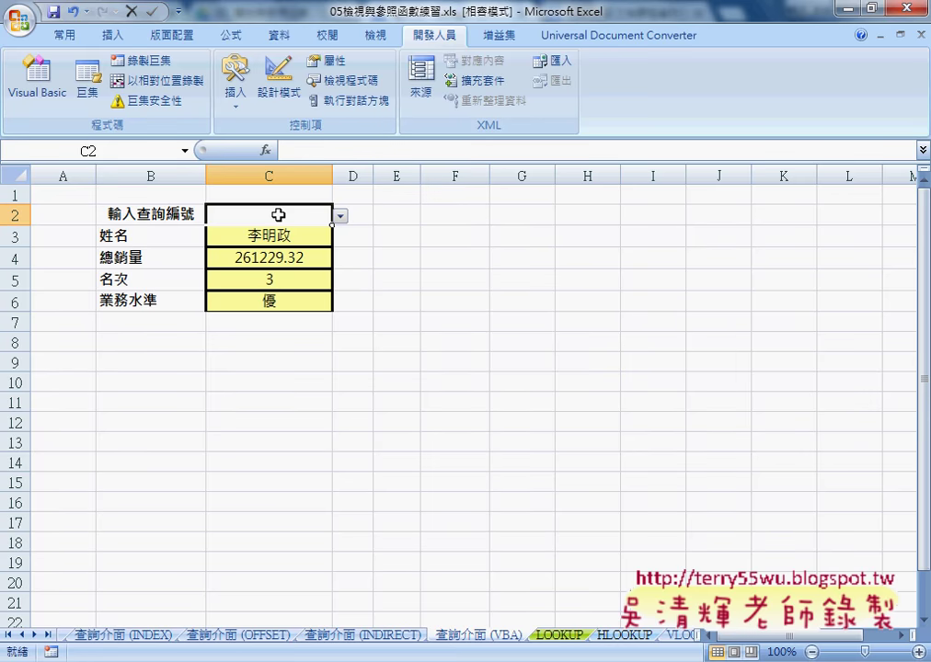
Copy the revised If Target.Address…End If block that blanks C3:C6 from the Google Docs code page
{"action": "key", "text": "alt+Tab"}
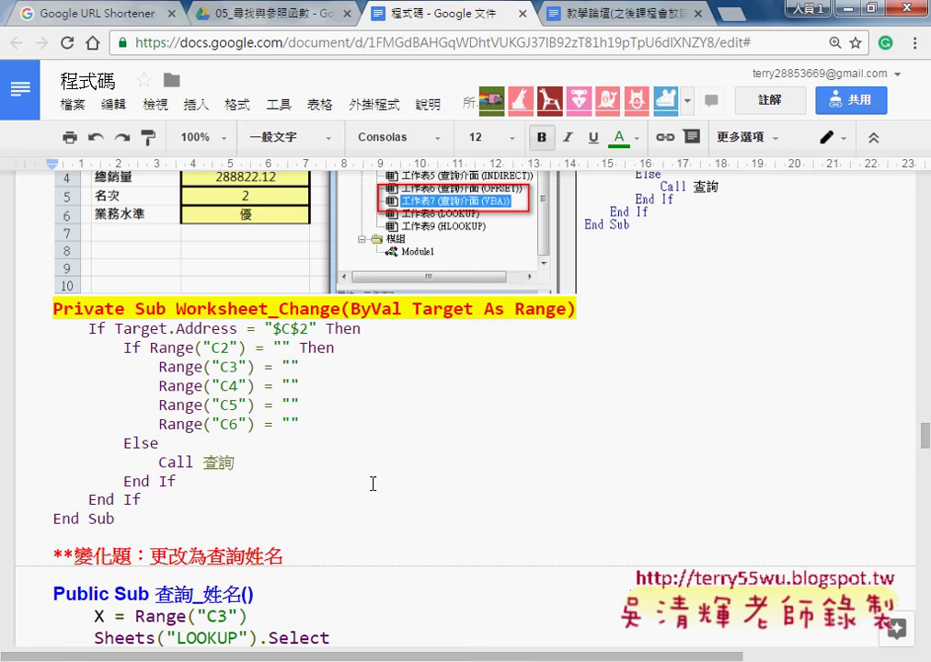
{"action": "double_click", "coordinate": [95, 328]}
{"action": "left_click", "coordinate": [125, 349]}
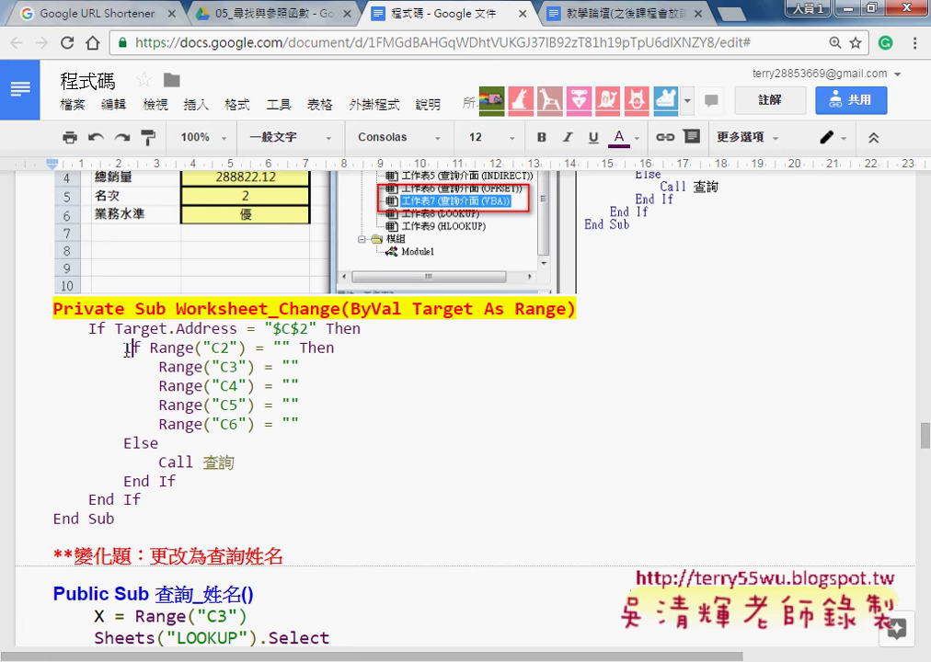
{"action": "left_click_drag", "start_coordinate": [115, 329], "coordinate": [316, 325]}
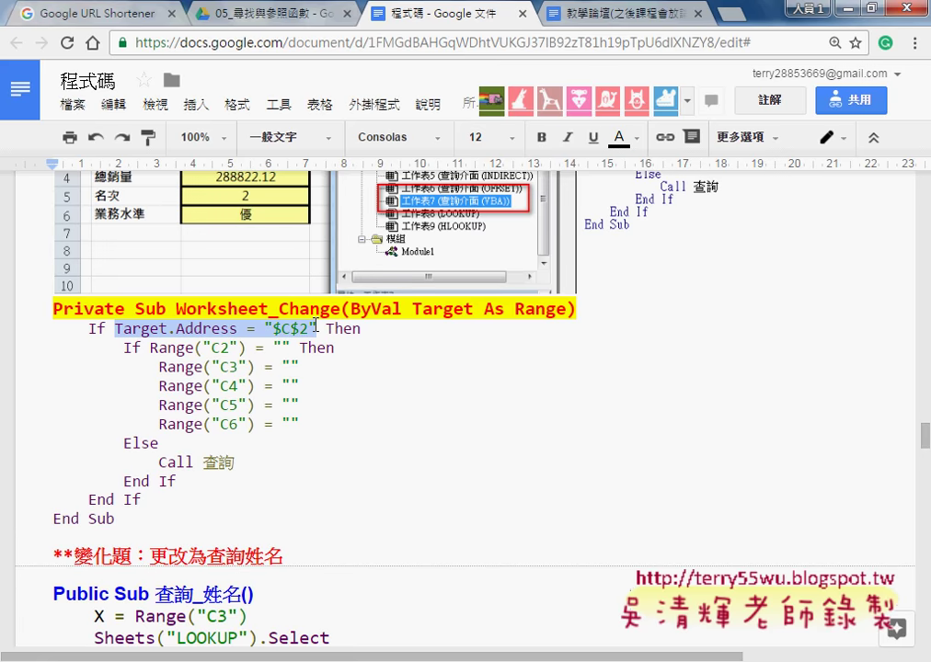
{"action": "mouse_move", "coordinate": [126, 347]}
{"action": "left_mouse_down"}
{"action": "mouse_move", "coordinate": [337, 354]}
{"action": "mouse_move", "coordinate": [348, 426]}
{"action": "left_mouse_up"}
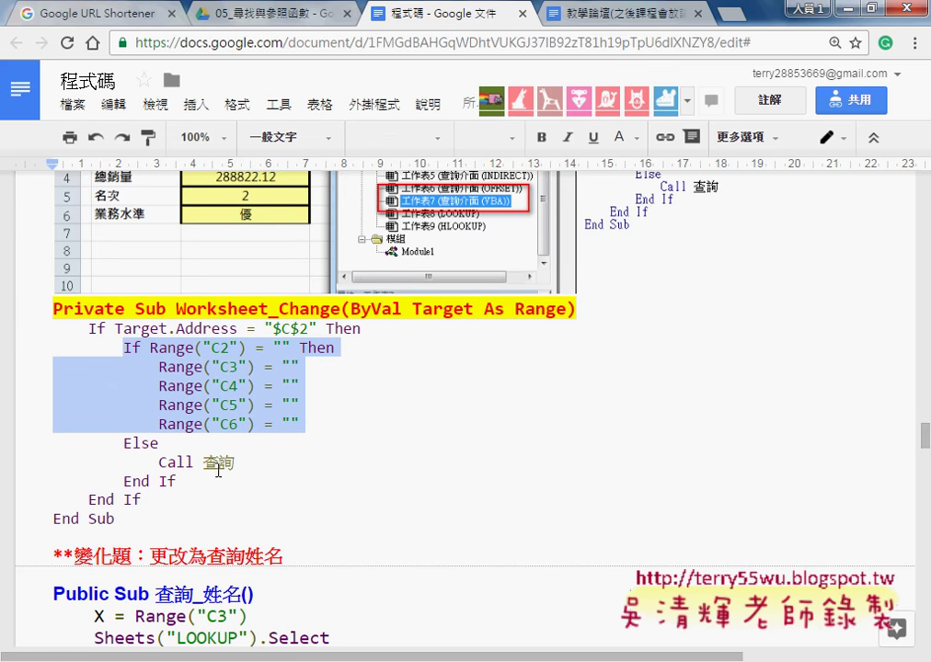
{"action": "left_click", "coordinate": [188, 462]}
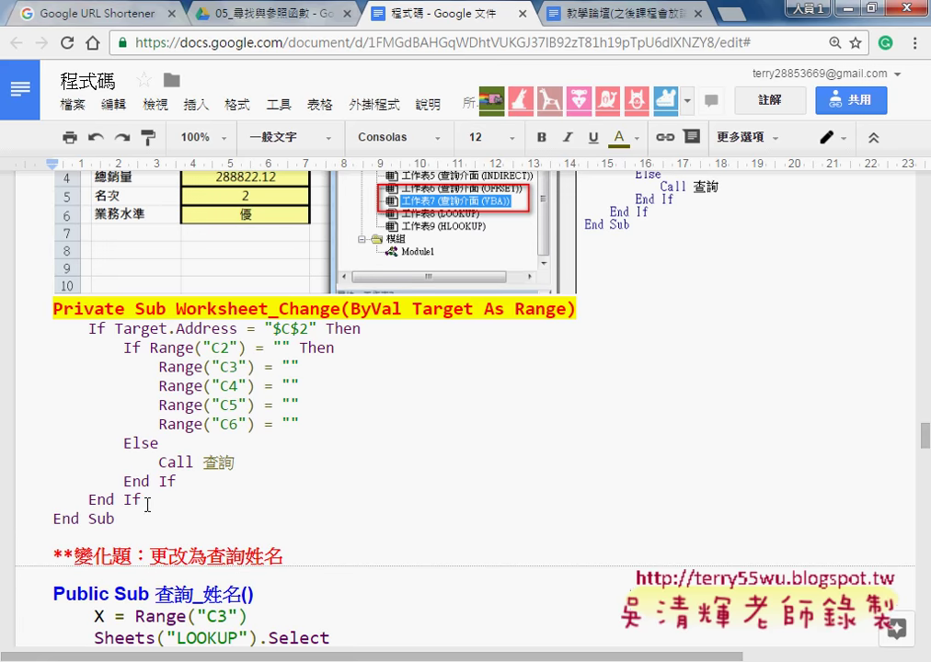
{"action": "left_click_drag", "start_coordinate": [140, 499], "coordinate": [28, 333]}
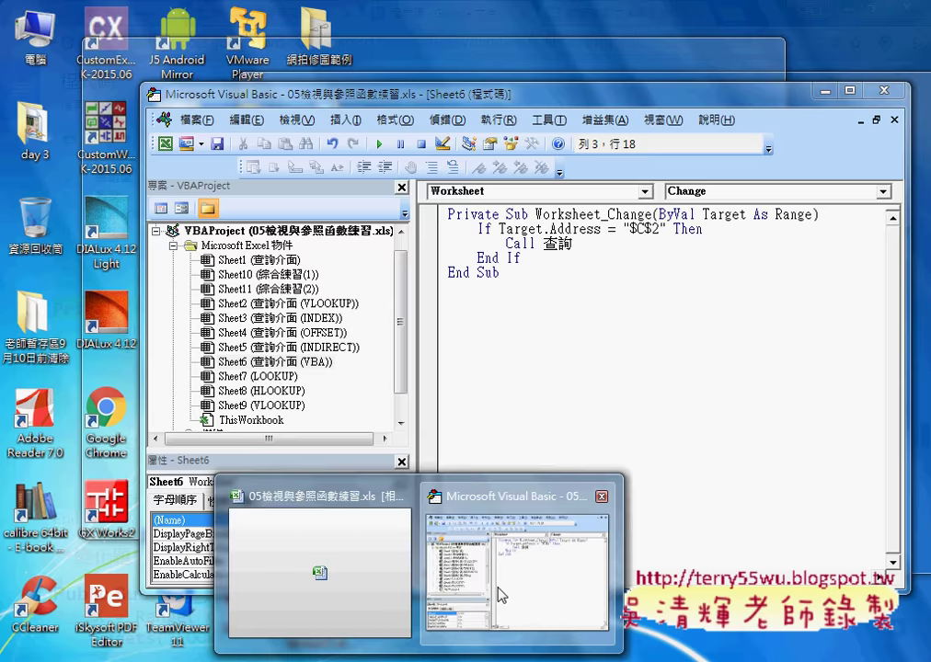
{"action": "left_click", "coordinate": [501, 593]}
Replace the old If block in Sheet6's Worksheet_Change with the pasted C2-empty check and Call 查詢
{"action": "left_click_drag", "start_coordinate": [520, 259], "coordinate": [429, 239]}
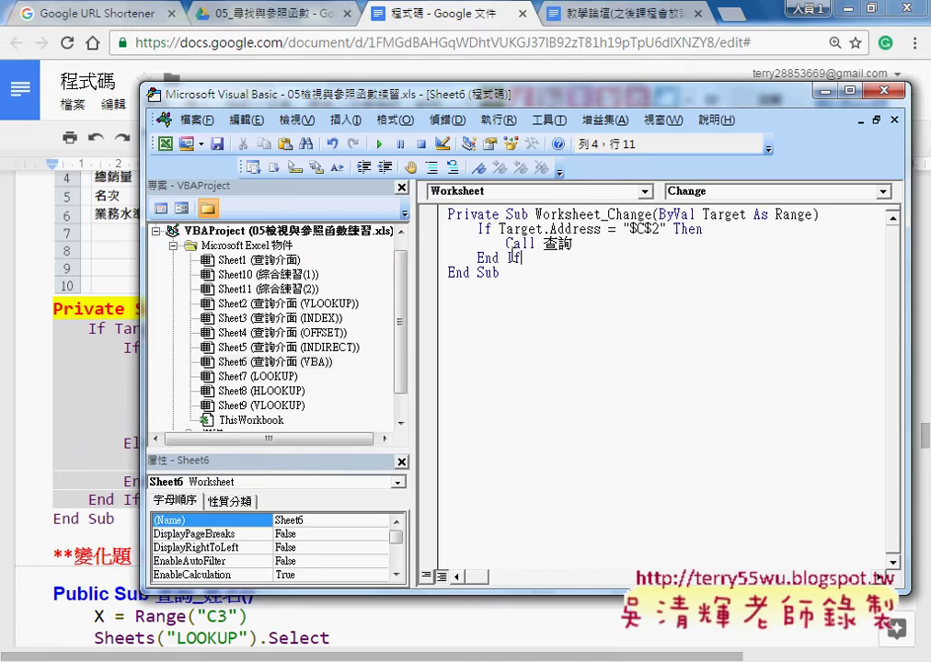
{"action": "type", "text": "If Target.Address = \"$C$2\" Then         If Range(\"C2\") = \"\" Then             Range(\"C3\") = \"\"             Range(\"C4\") = \"\"             Range(\"C5\") = \"\"             Range(\"C6\") = \"\"         Else             Call 查詢         End If     End If"}
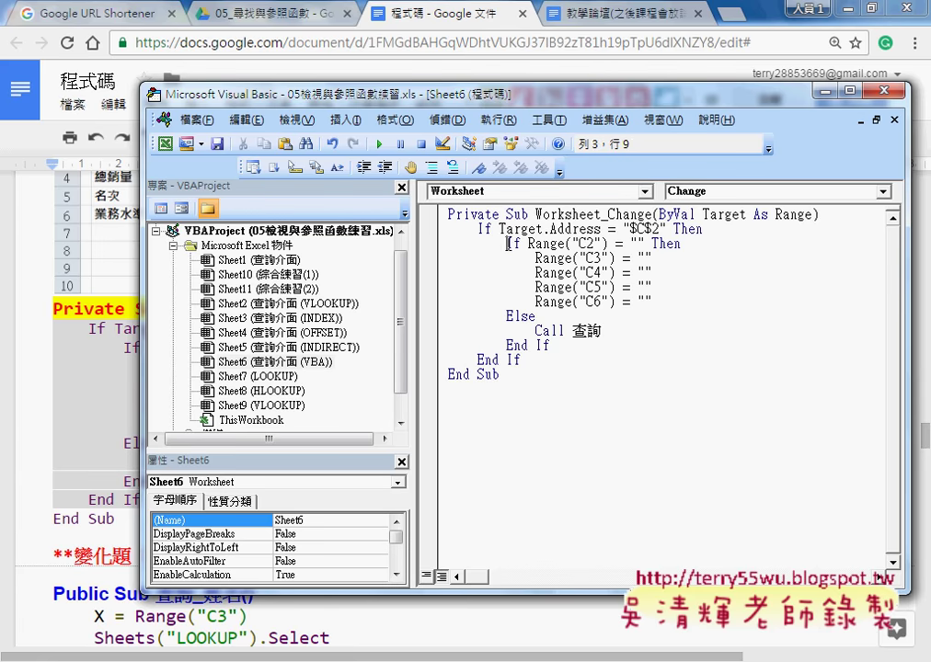
{"action": "left_click_drag", "start_coordinate": [507, 243], "coordinate": [552, 348]}
{"action": "left_click_drag", "start_coordinate": [603, 331], "coordinate": [536, 330]}
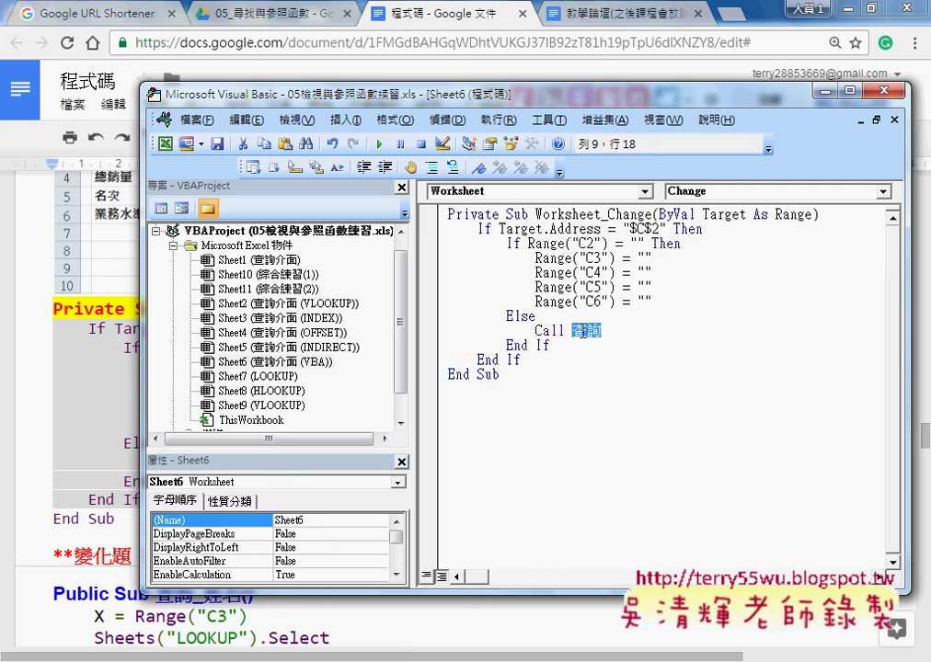
{"action": "left_click_drag", "start_coordinate": [506, 243], "coordinate": [689, 248]}
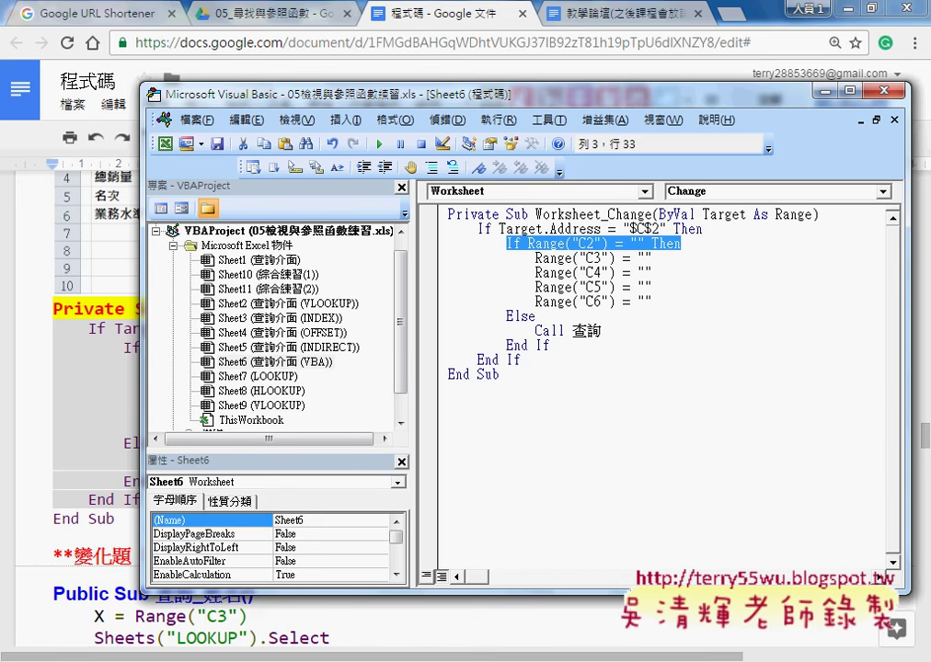
Choose 002 in C2, delete it to confirm C3:C6 blank, then choose 005
{"action": "mouse_move", "coordinate": [419, 661]}
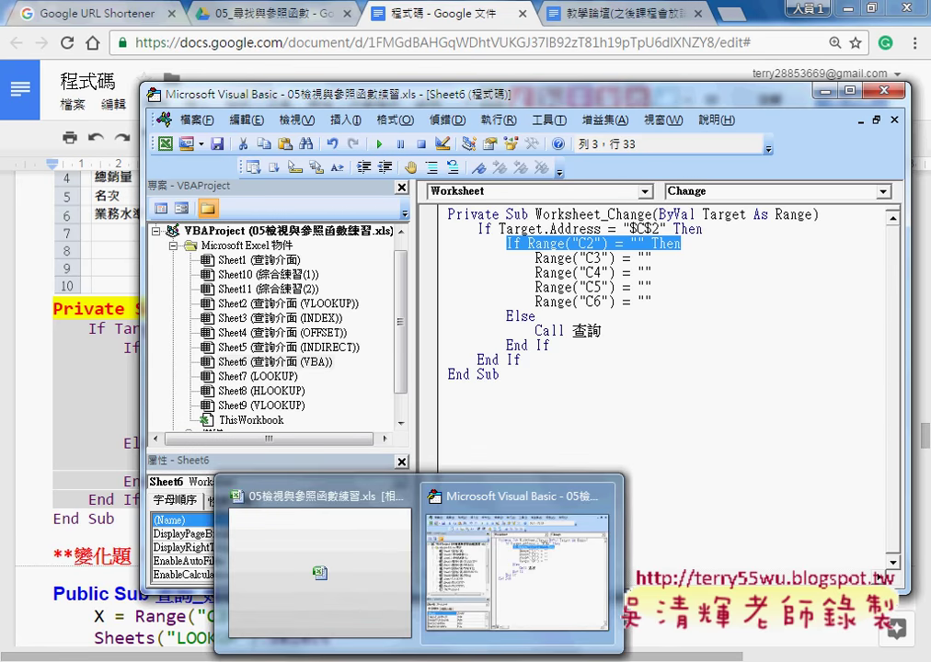
{"action": "left_click", "coordinate": [319, 552]}
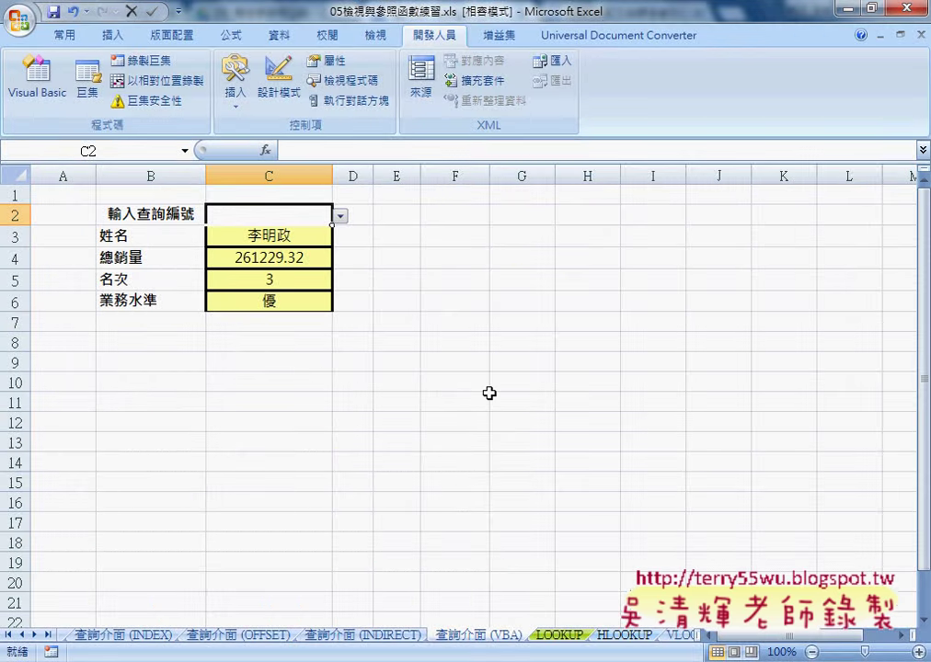
{"action": "left_click", "coordinate": [339, 215]}
{"action": "left_click", "coordinate": [311, 243]}
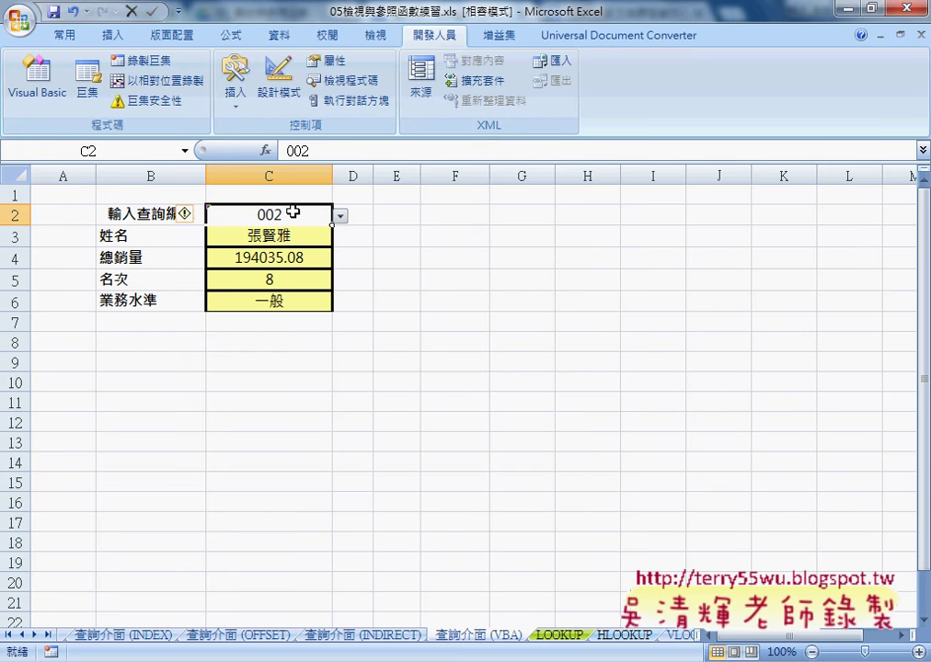
{"action": "key", "text": "Delete"}
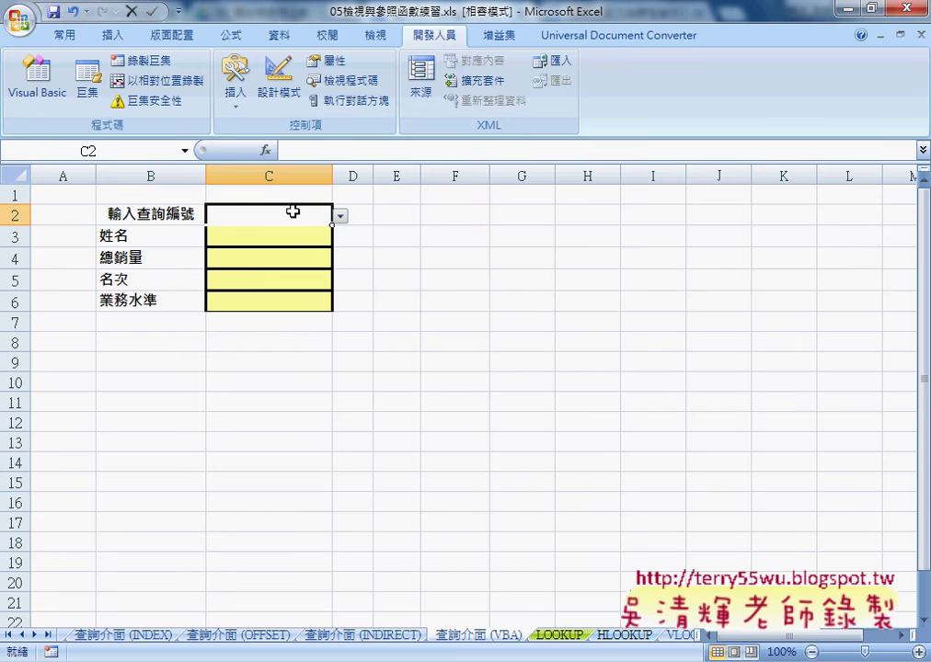
{"action": "left_click", "coordinate": [339, 215]}
{"action": "left_click", "coordinate": [309, 273]}
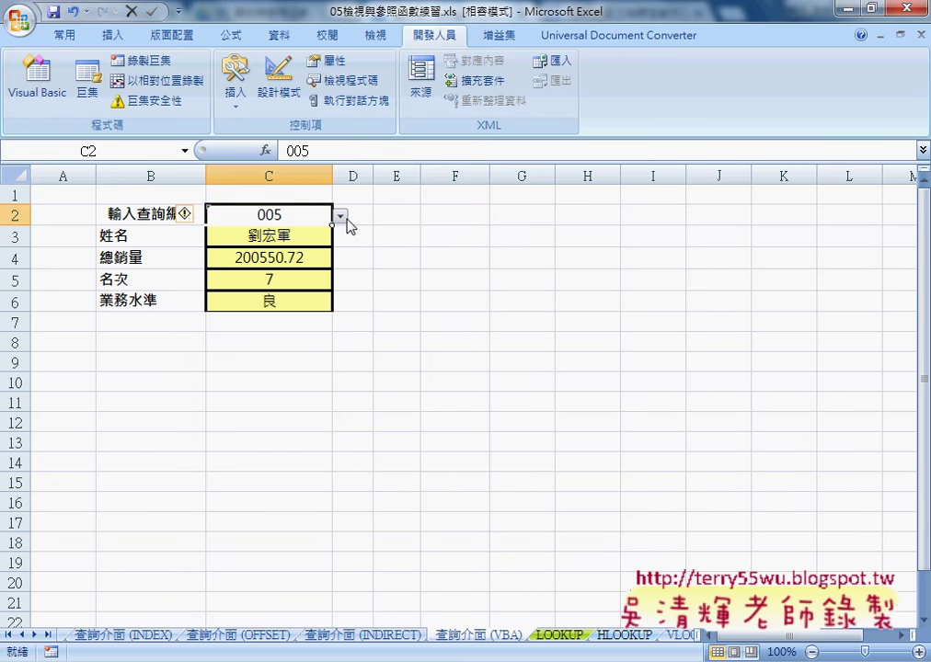